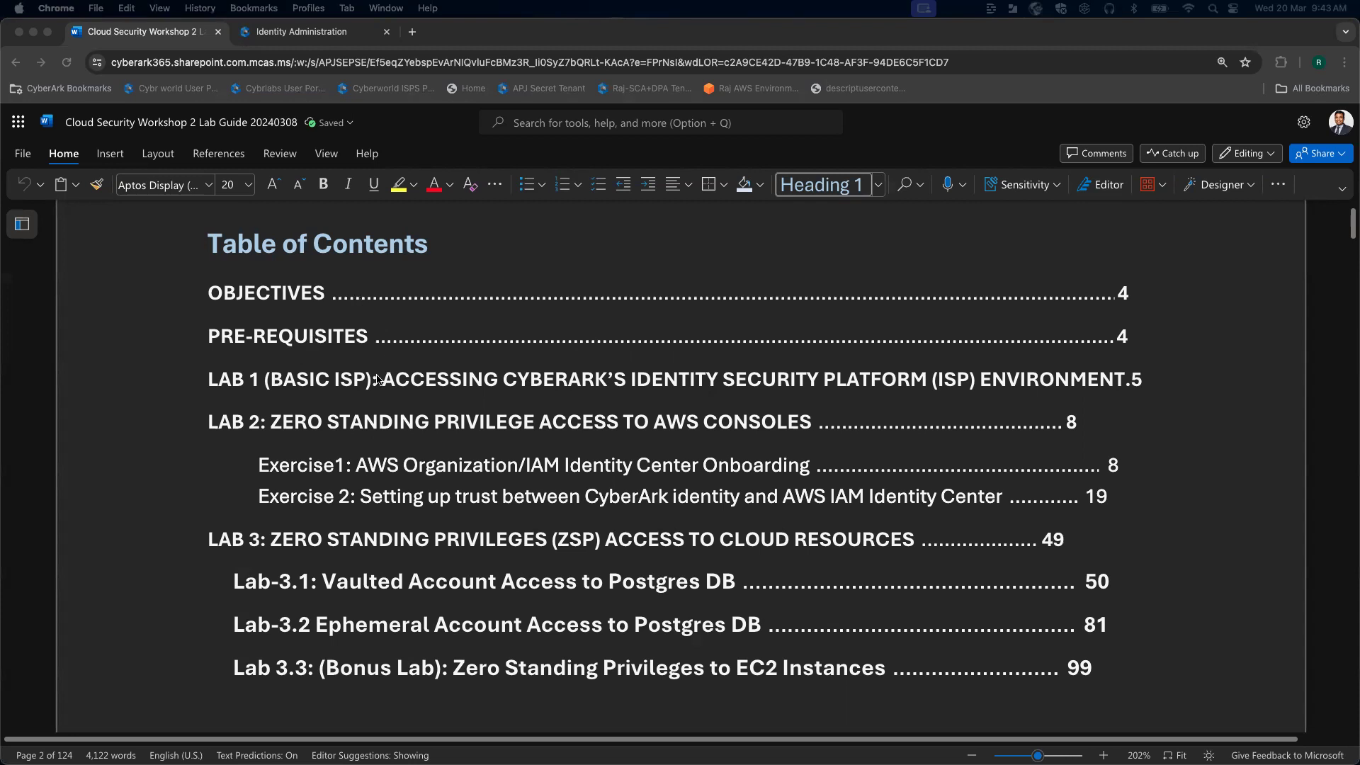
# Step: Read the lab guide from the table of contents through Lab 1, up to the instruction on Identity Administration role checks
pyautogui.scroll(-15, 375, 383)
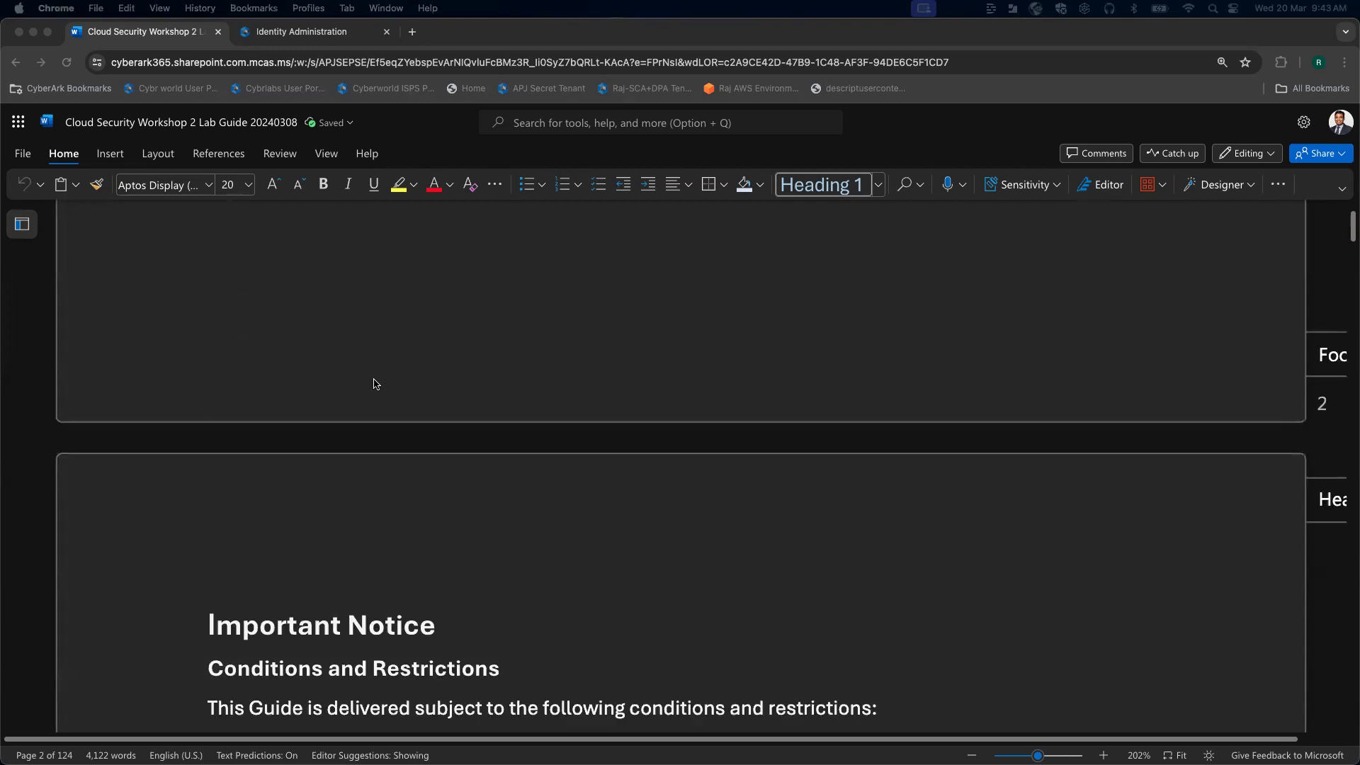
pyautogui.scroll(-20, 375, 383)
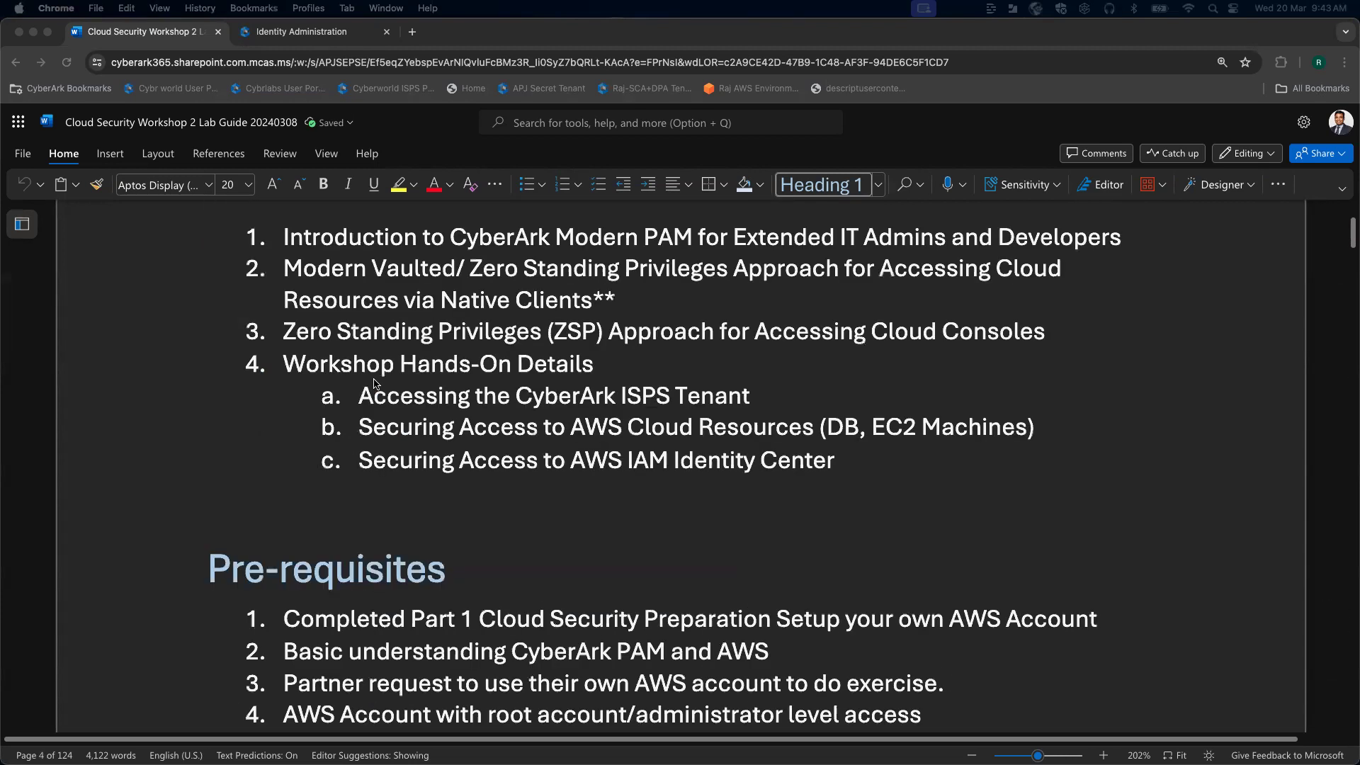
pyautogui.scroll(3, 374, 383)
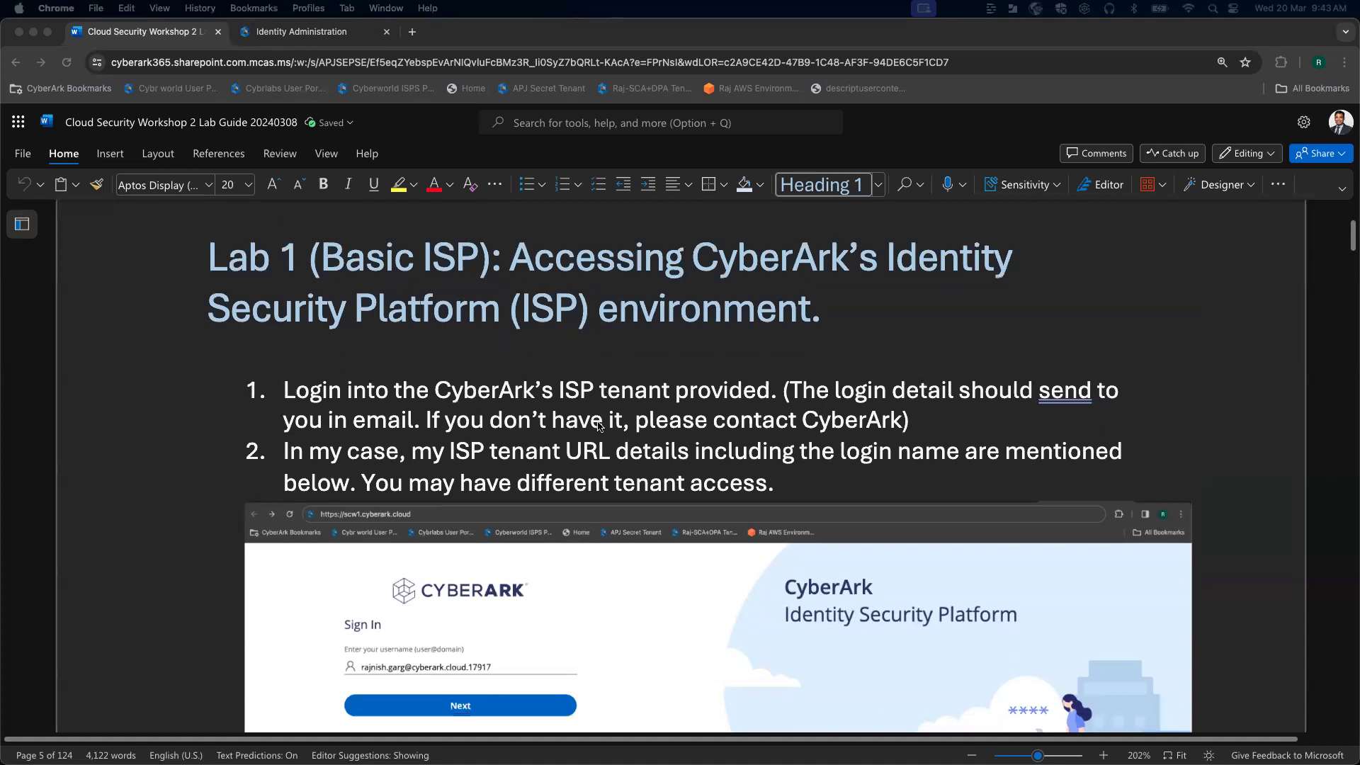
pyautogui.scroll(-1, 588, 431)
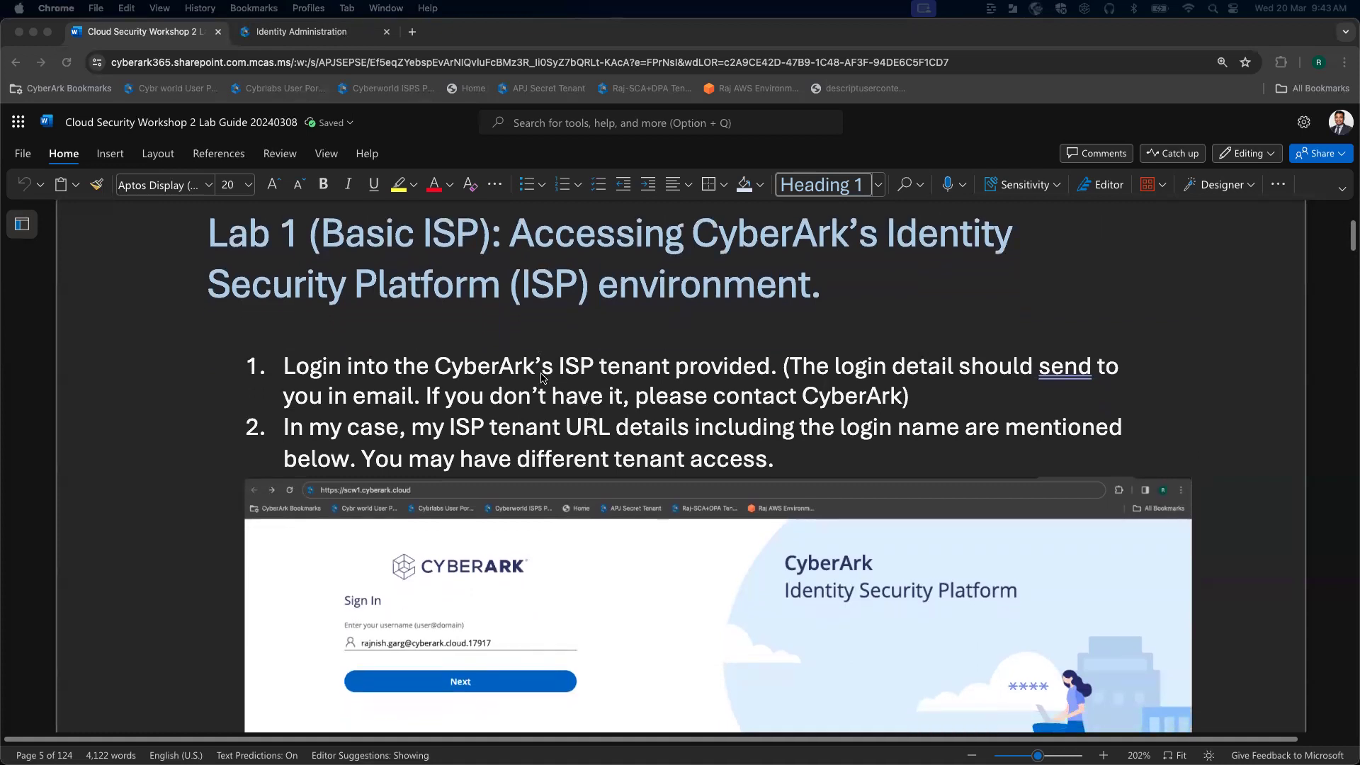
pyautogui.scroll(-10, 541, 375)
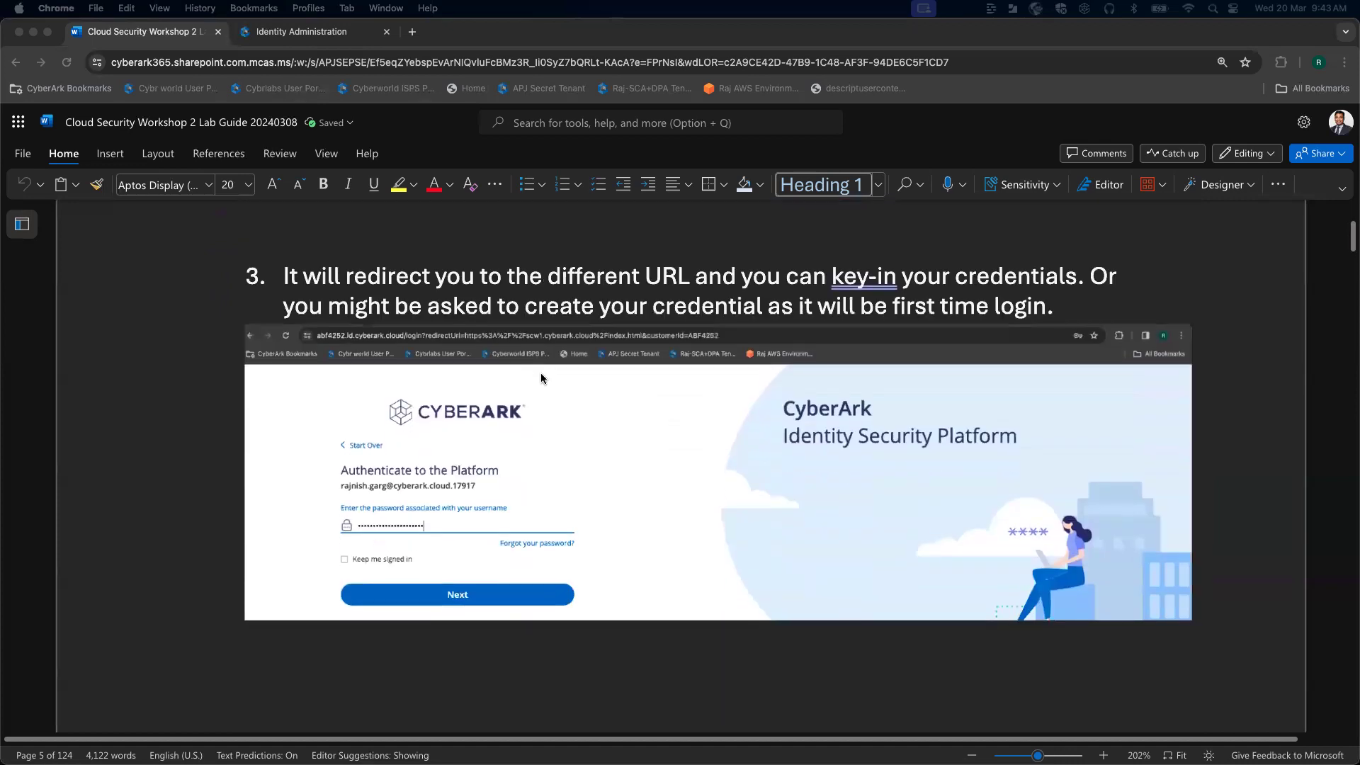
pyautogui.scroll(-15, 541, 378)
pyautogui.scroll(3, 541, 375)
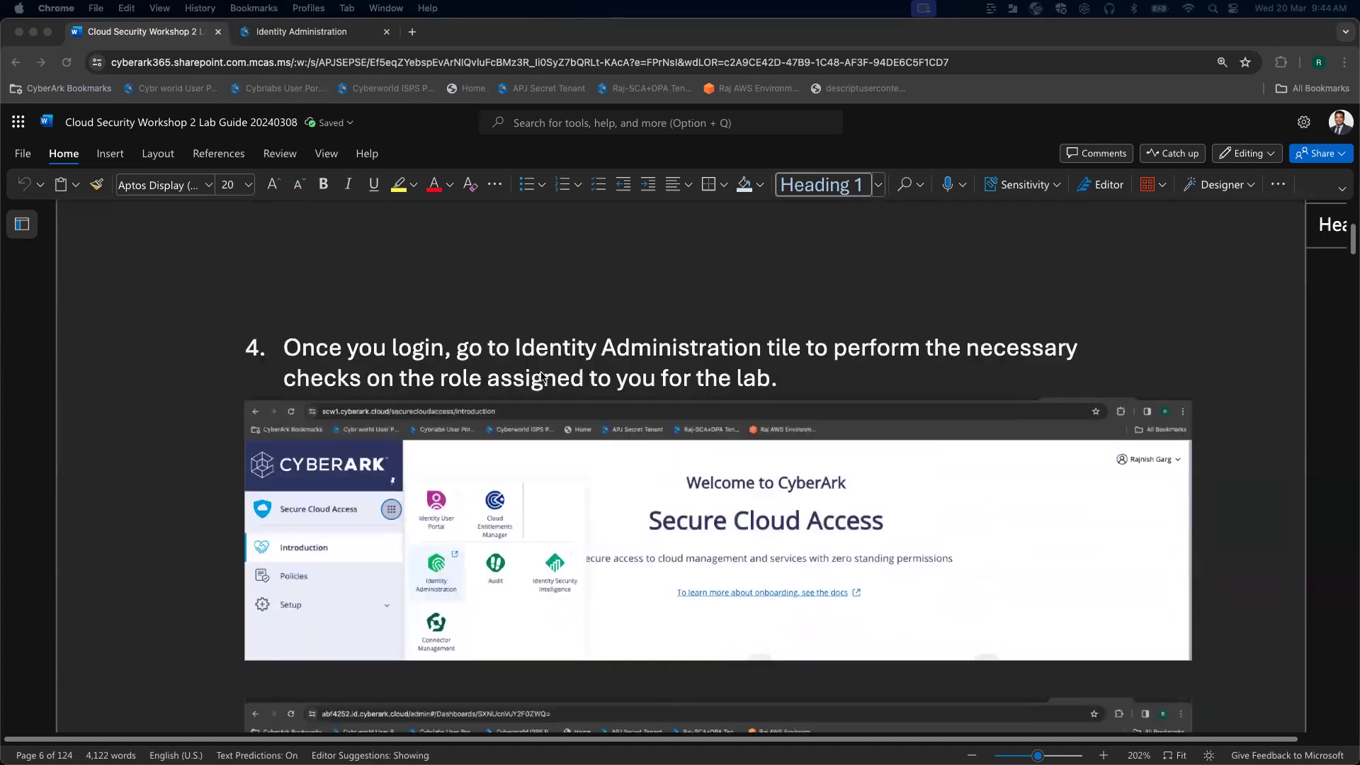
pyautogui.scroll(2, 541, 375)
pyautogui.scroll(-2, 541, 375)
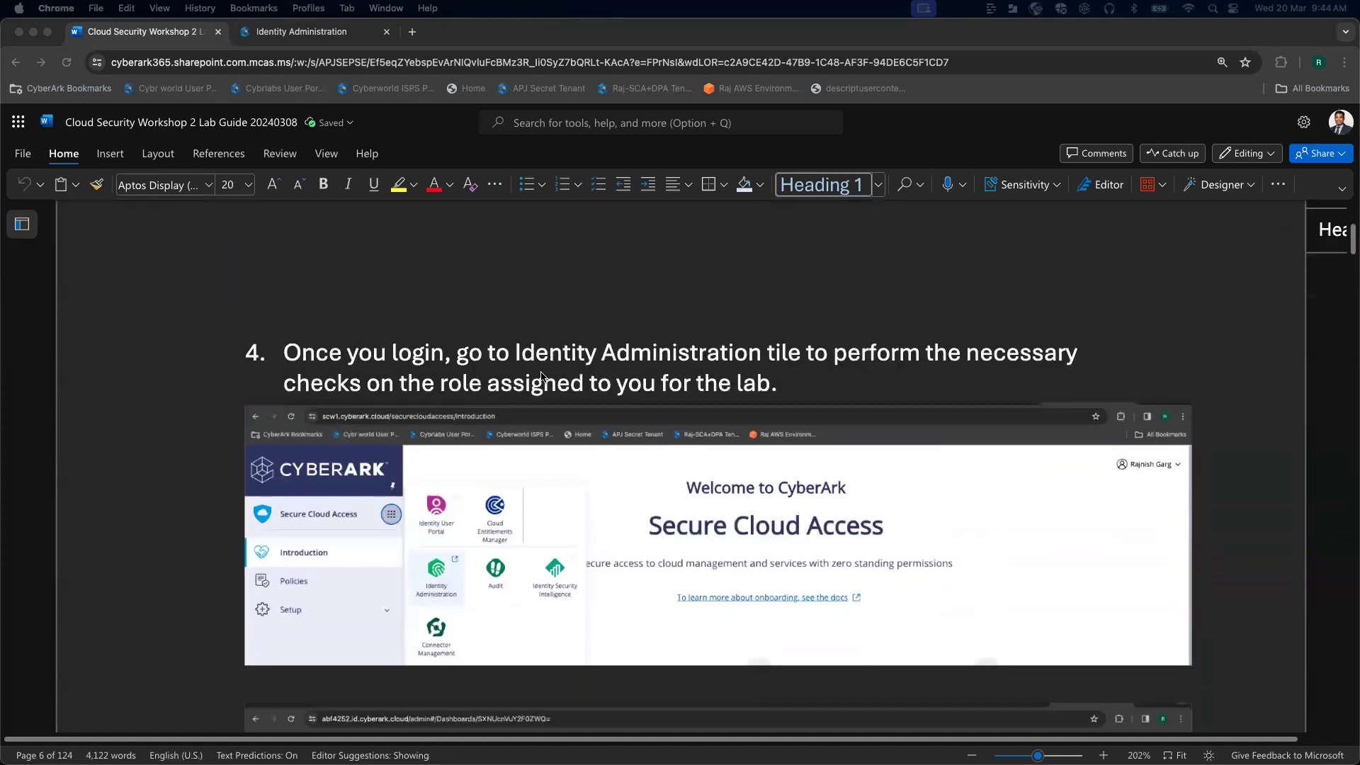
# Step: Switch to CyberArk Identity Administration and open the list of roles under Core Services
pyautogui.click(311, 35)
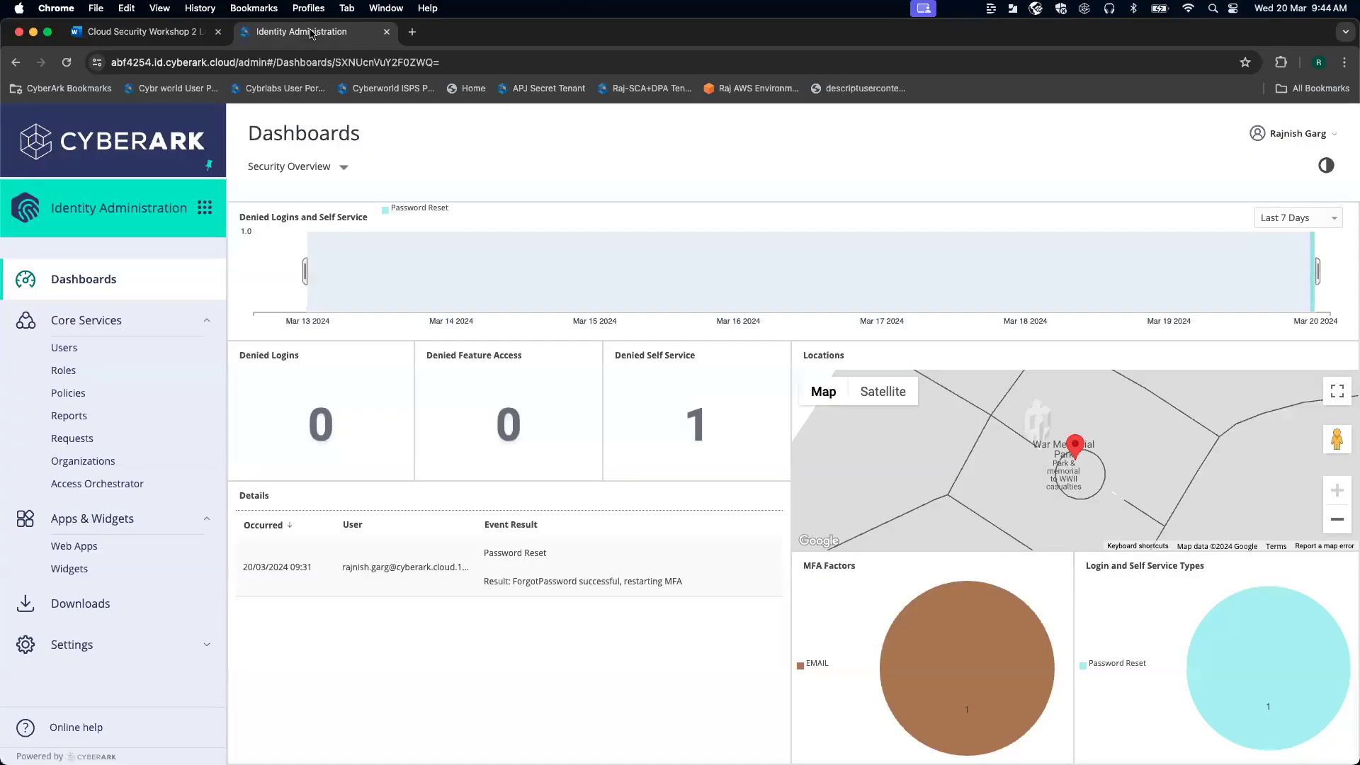
pyautogui.click(136, 354)
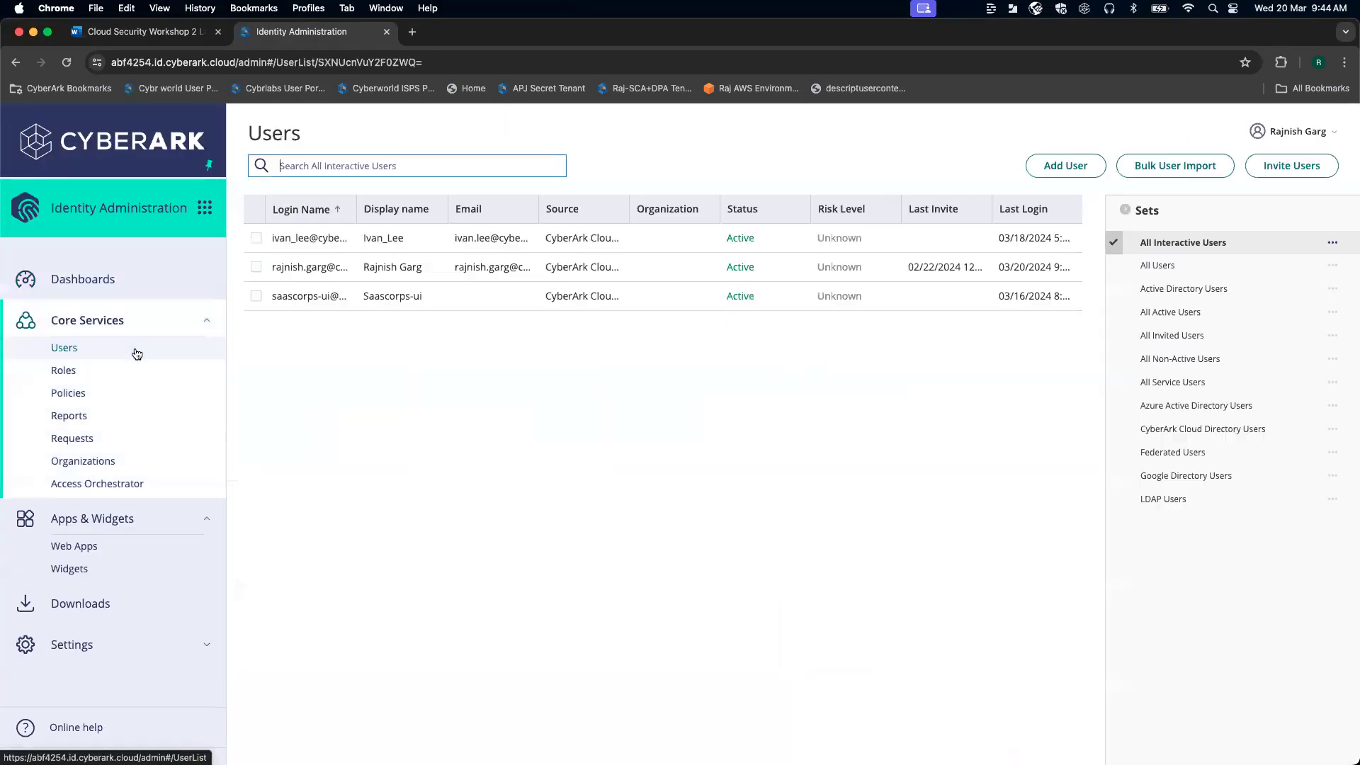
pyautogui.click(124, 551)
pyautogui.click(84, 372)
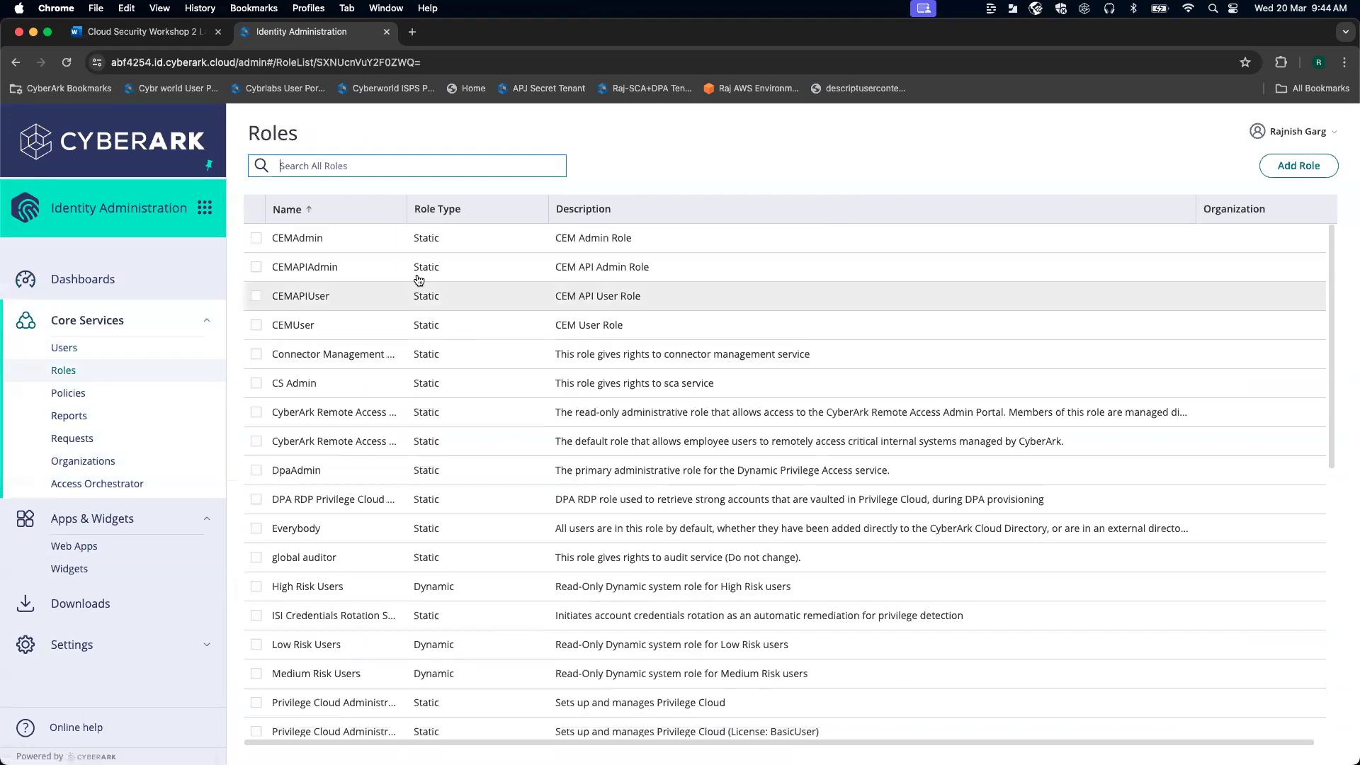
# Step: Add the signed-in user's own account as a member of the CEMAdmin role and save the role
pyautogui.click(364, 234)
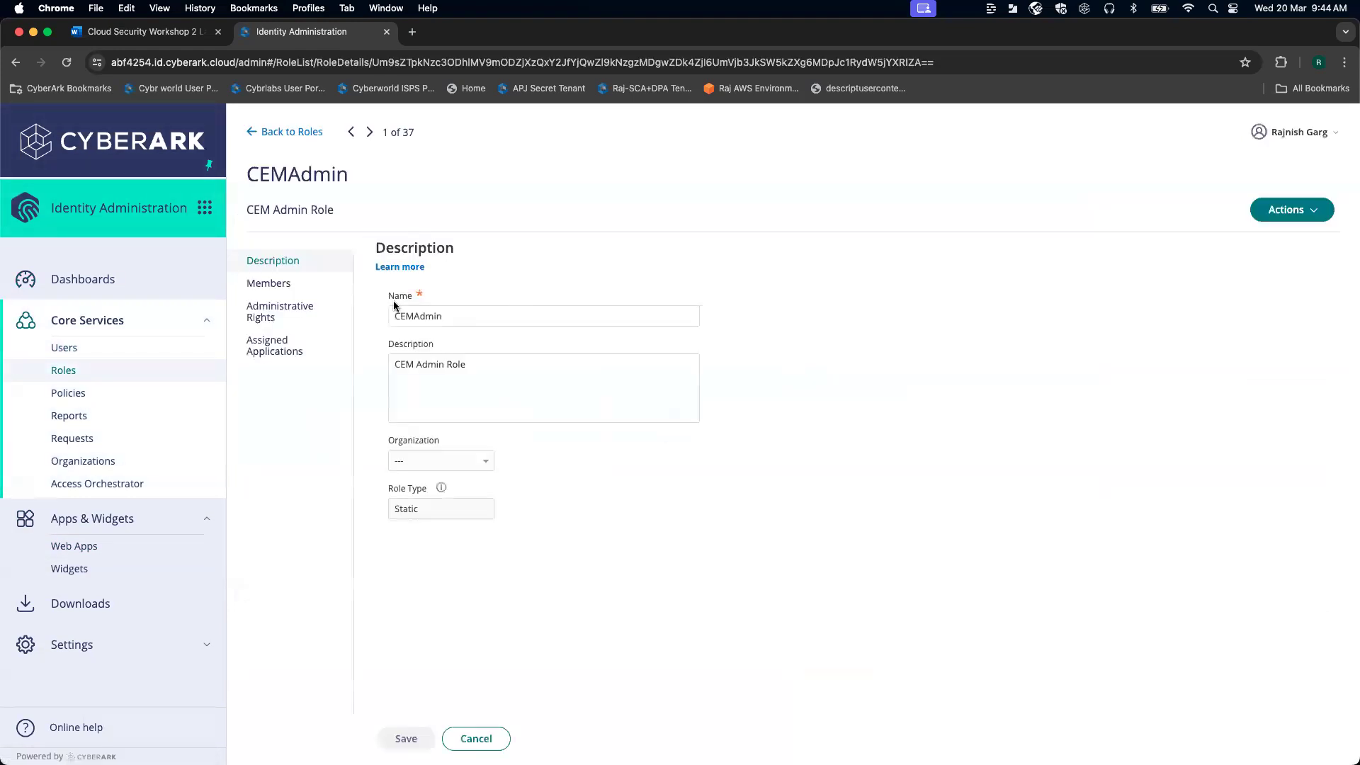
pyautogui.click(311, 287)
pyautogui.click(440, 311)
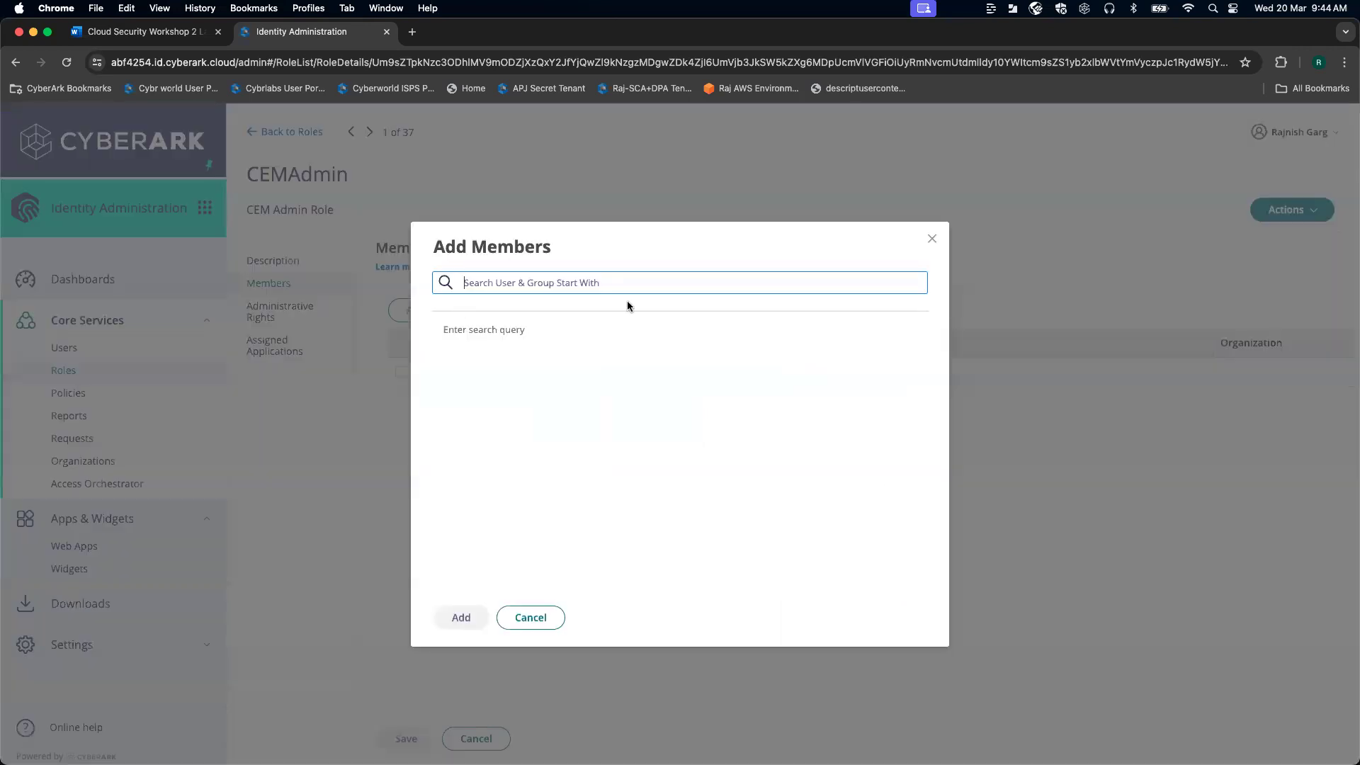
pyautogui.write('rajnish')
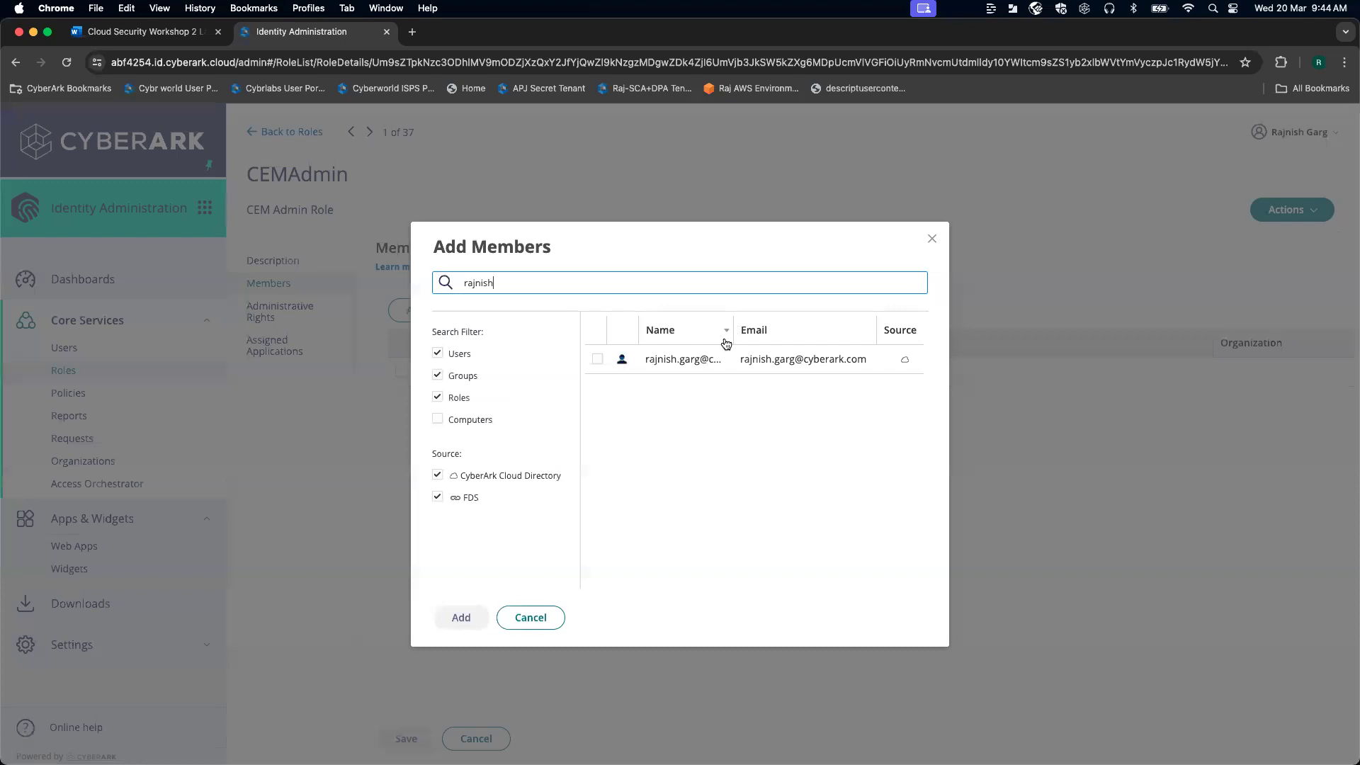
pyautogui.click(597, 359)
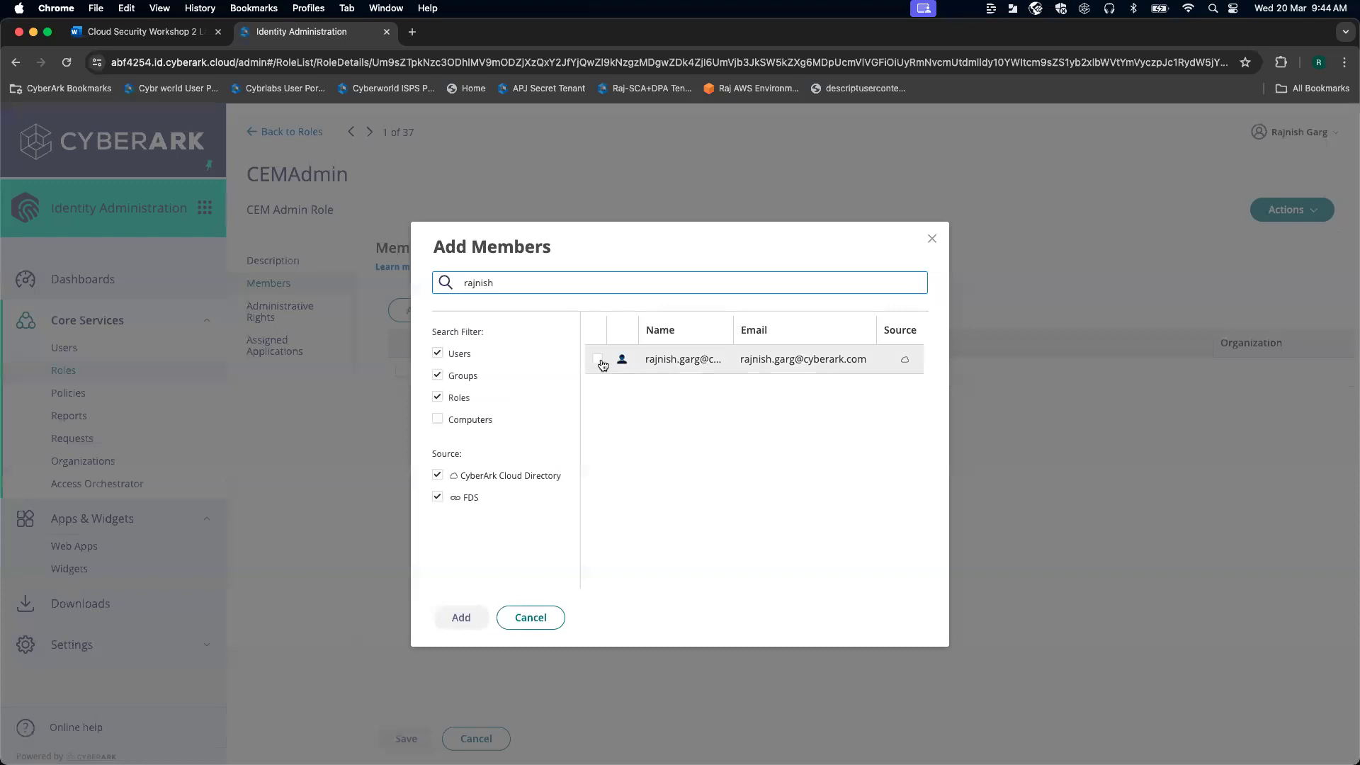
pyautogui.click(457, 619)
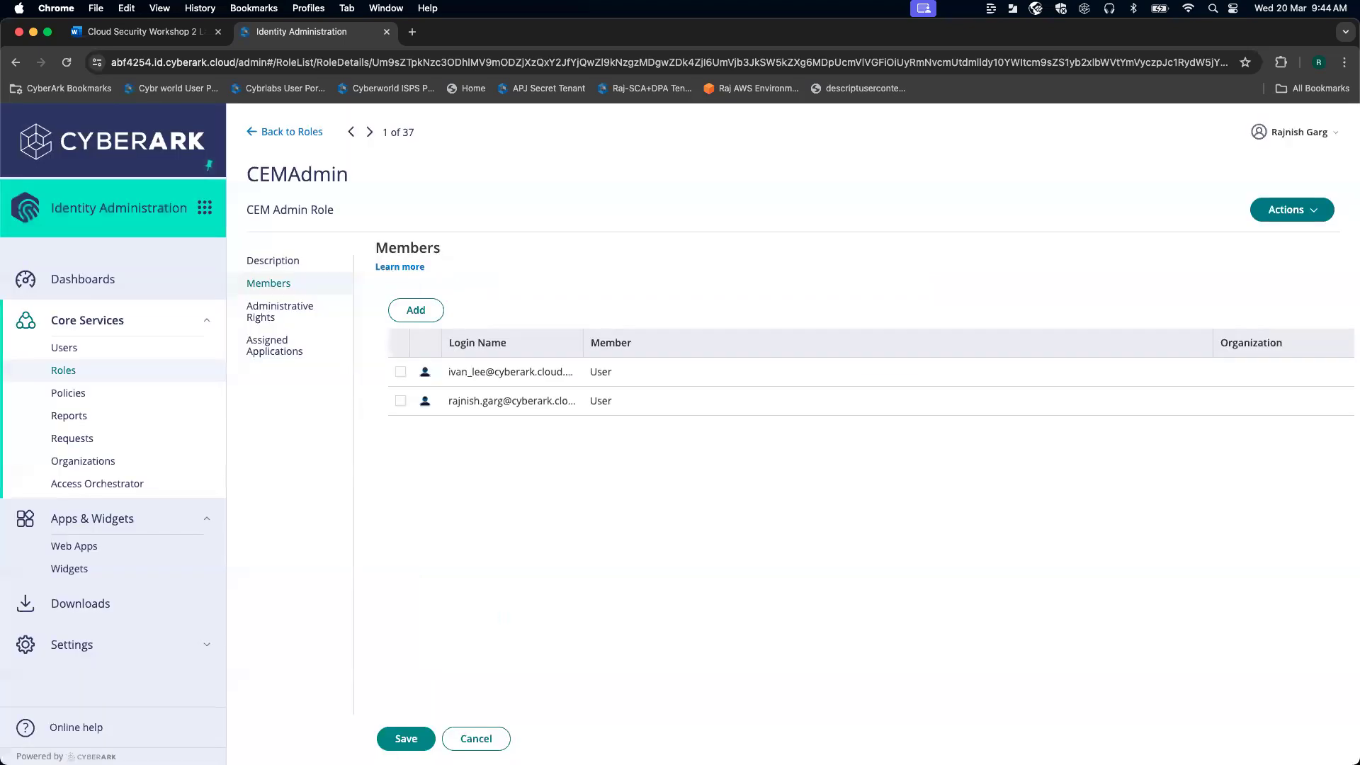
pyautogui.click(415, 733)
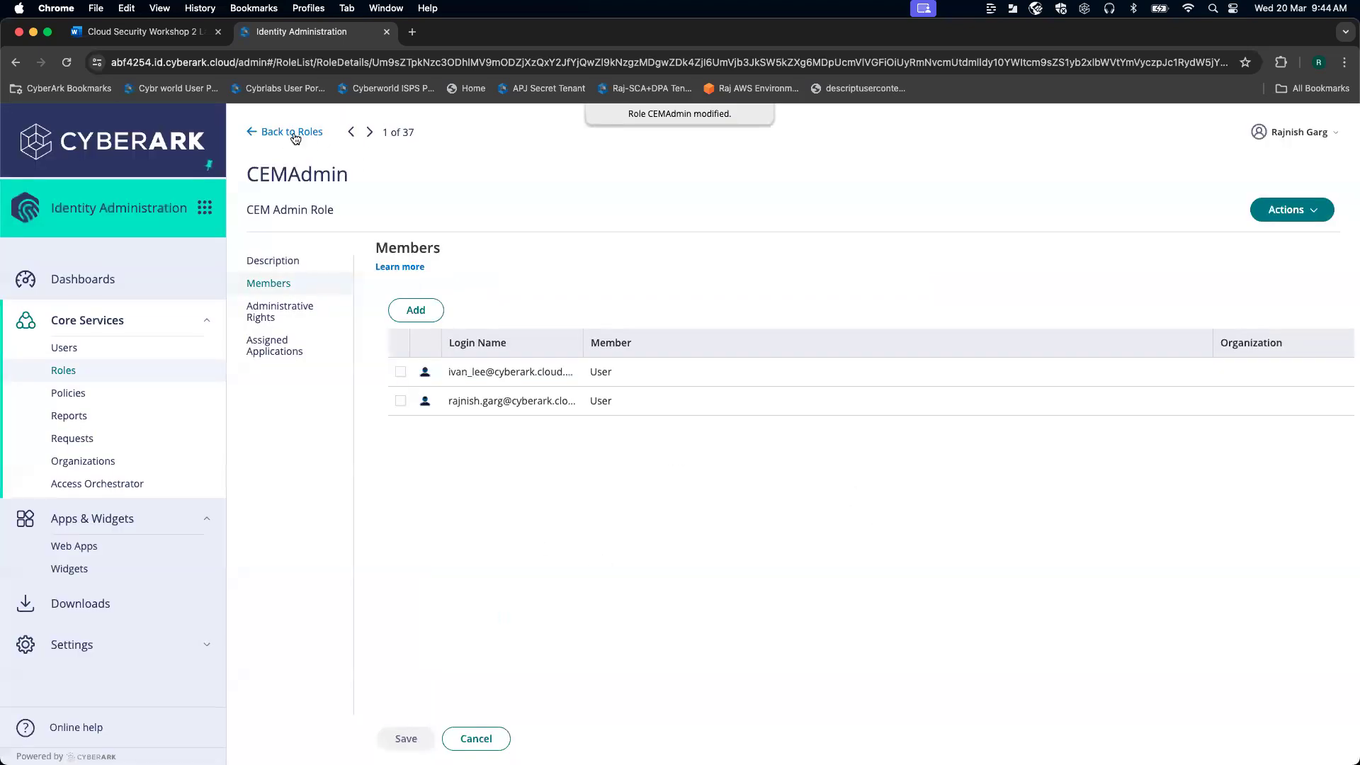
# Step: Return to the roles list, add the signed-in user's own account to the DpaAdmin role's members and save
pyautogui.click(295, 135)
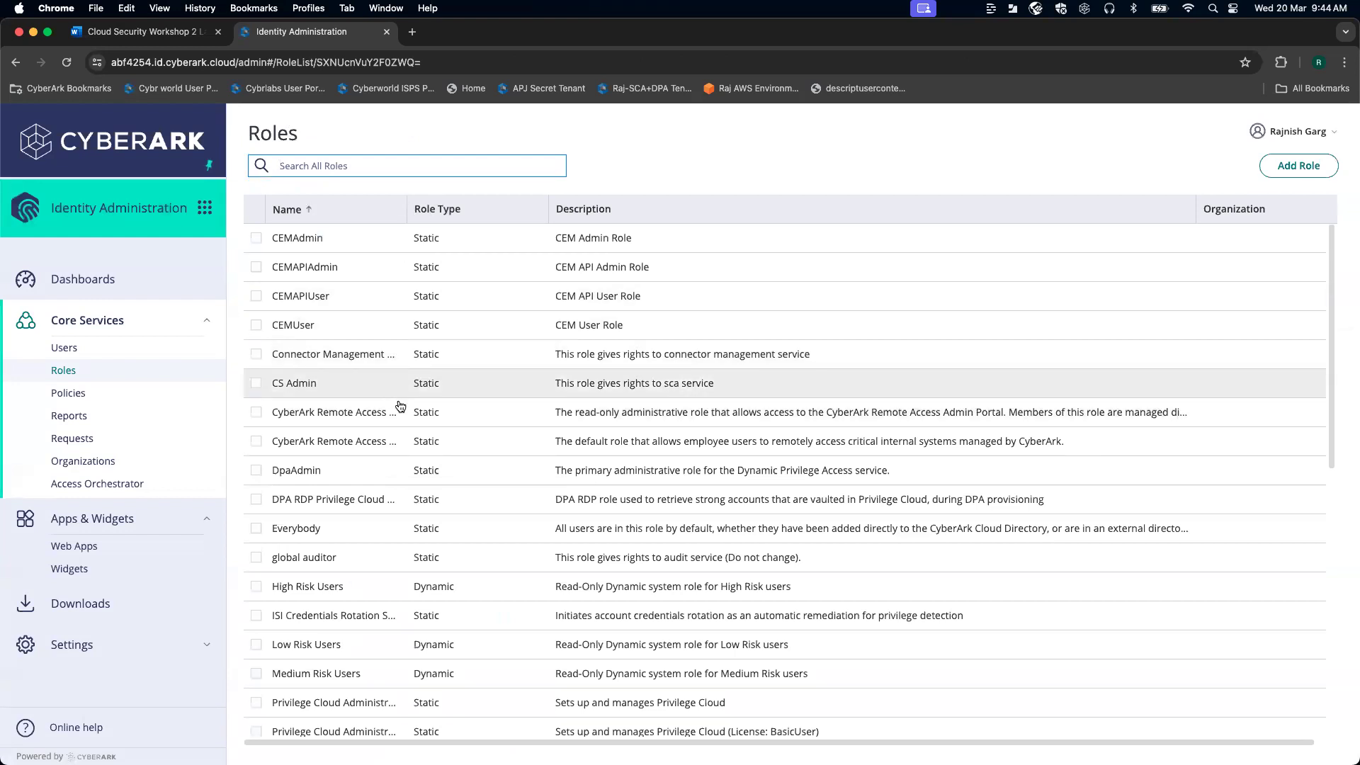
pyautogui.scroll(-1, 394, 422)
pyautogui.click(361, 435)
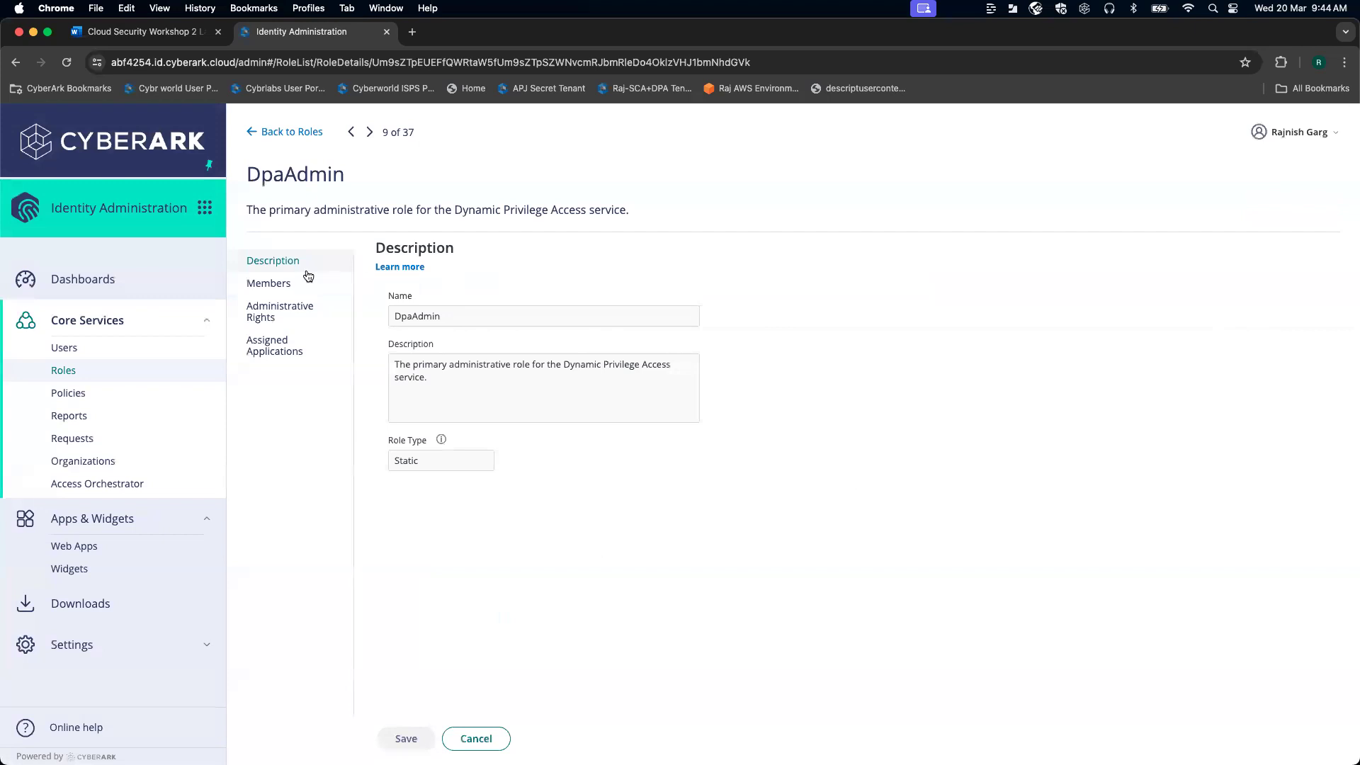
pyautogui.click(268, 283)
pyautogui.click(438, 310)
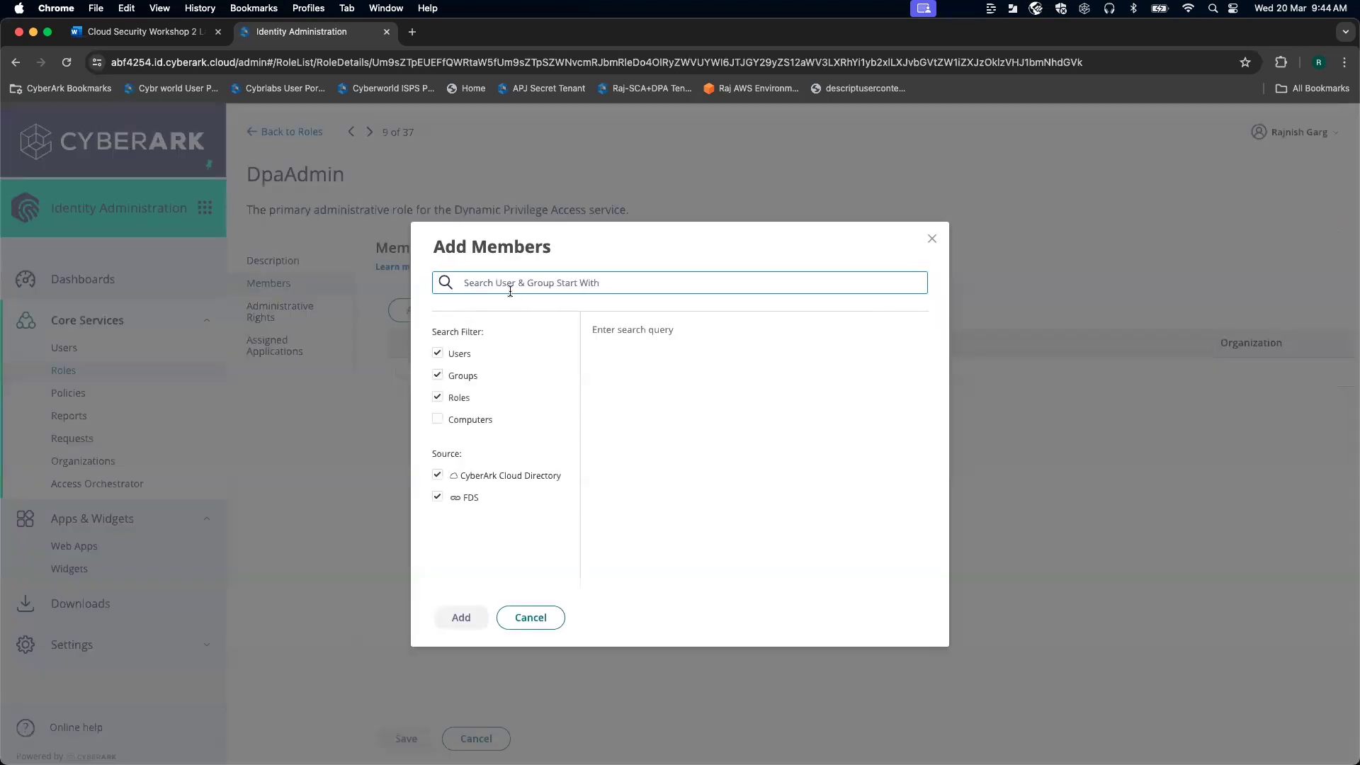
pyautogui.write('rajnish')
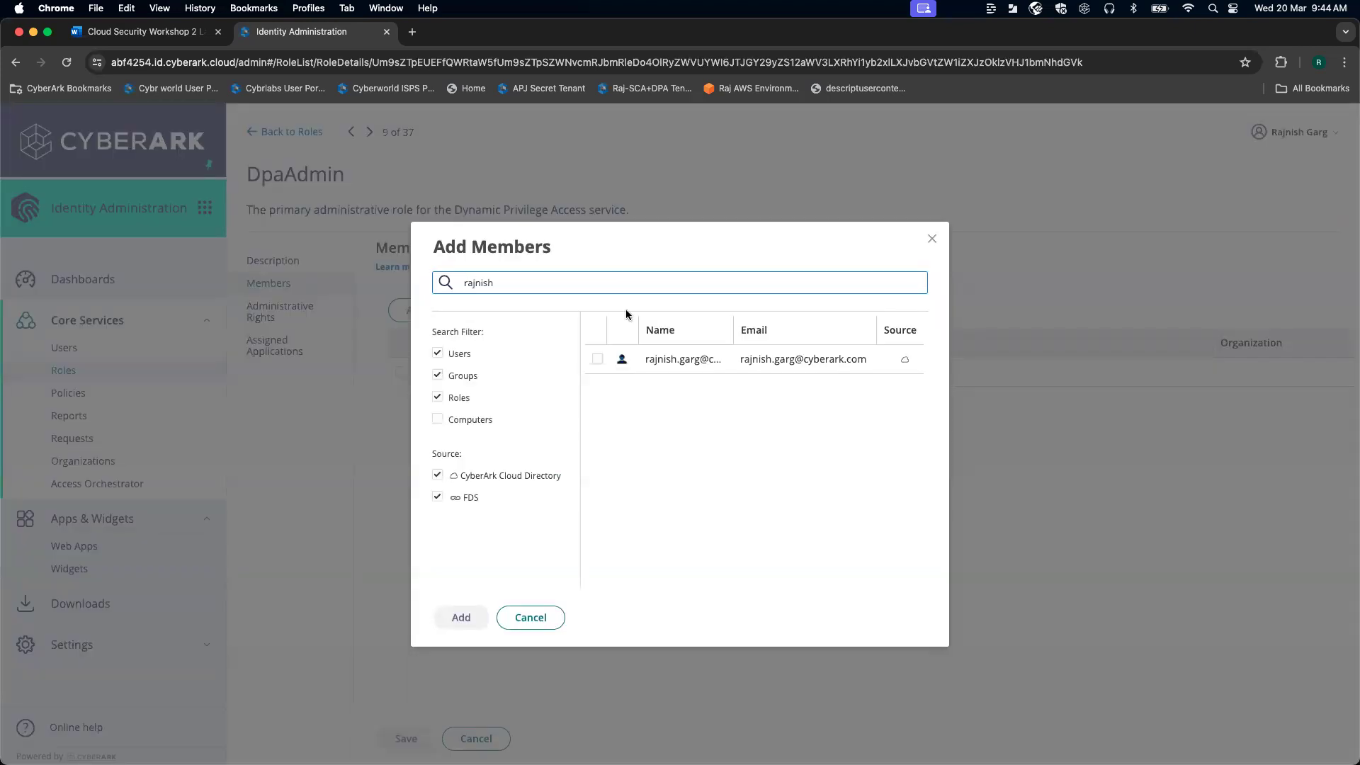
pyautogui.click(597, 359)
pyautogui.click(461, 619)
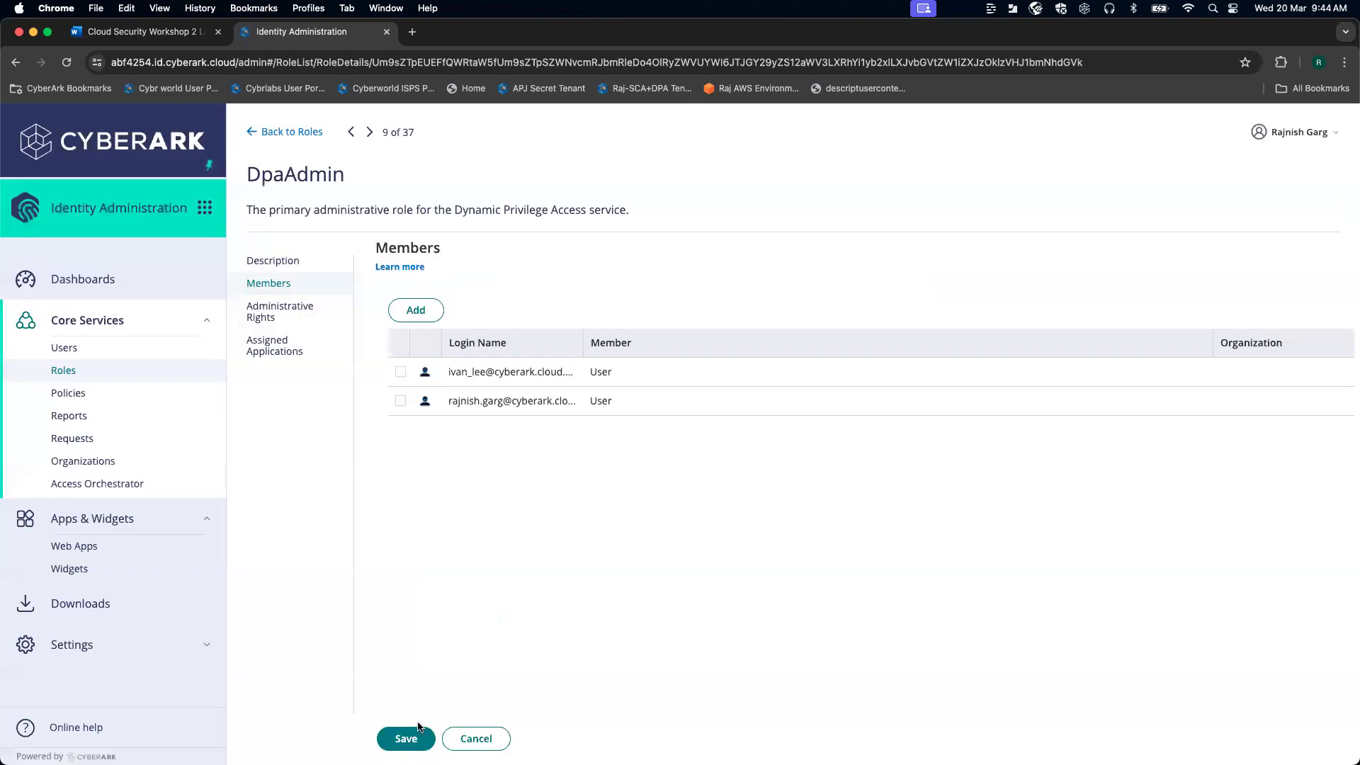
pyautogui.click(406, 739)
# Step: Go back to the roles list and widen the Name column so the full Privilege Cloud role names can be read
pyautogui.click(63, 370)
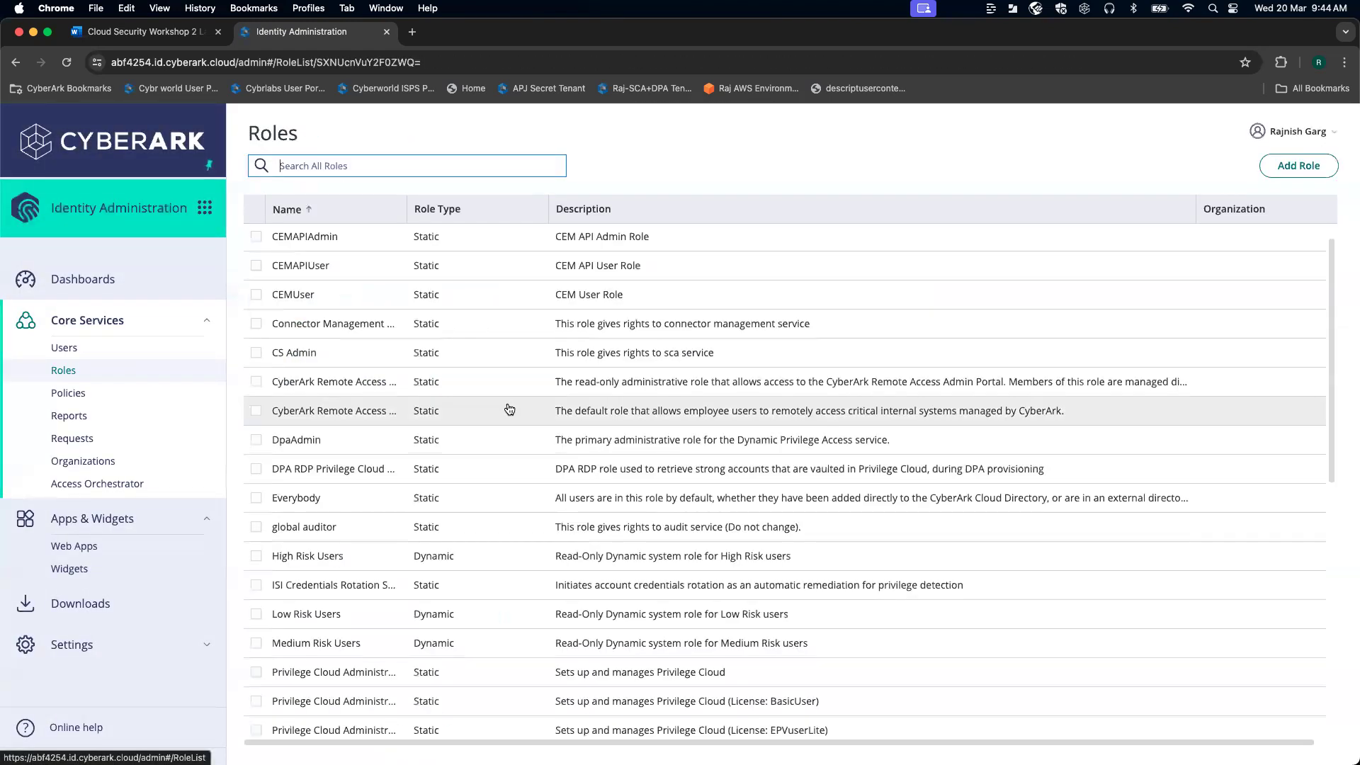
pyautogui.scroll(-2, 474, 434)
pyautogui.scroll(-1, 477, 434)
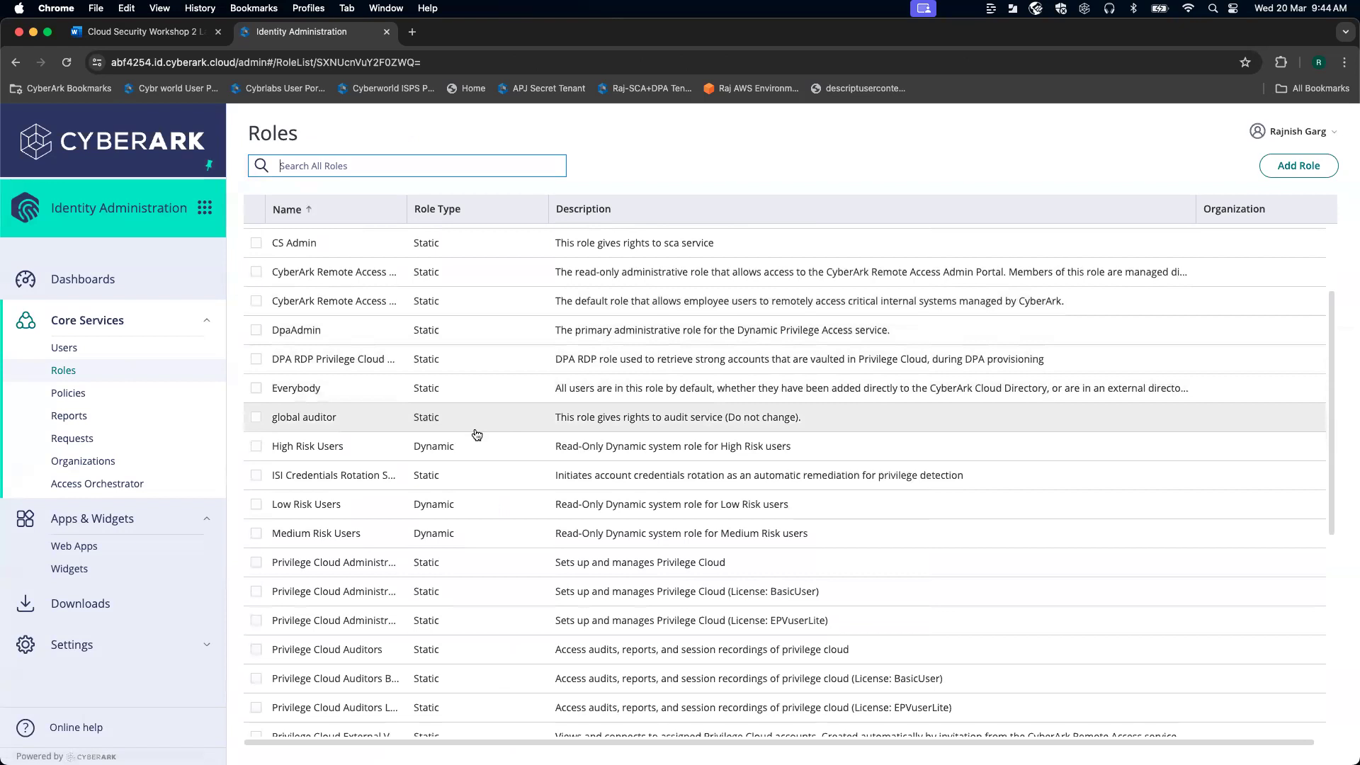
pyautogui.scroll(-2, 477, 434)
pyautogui.scroll(-3, 475, 396)
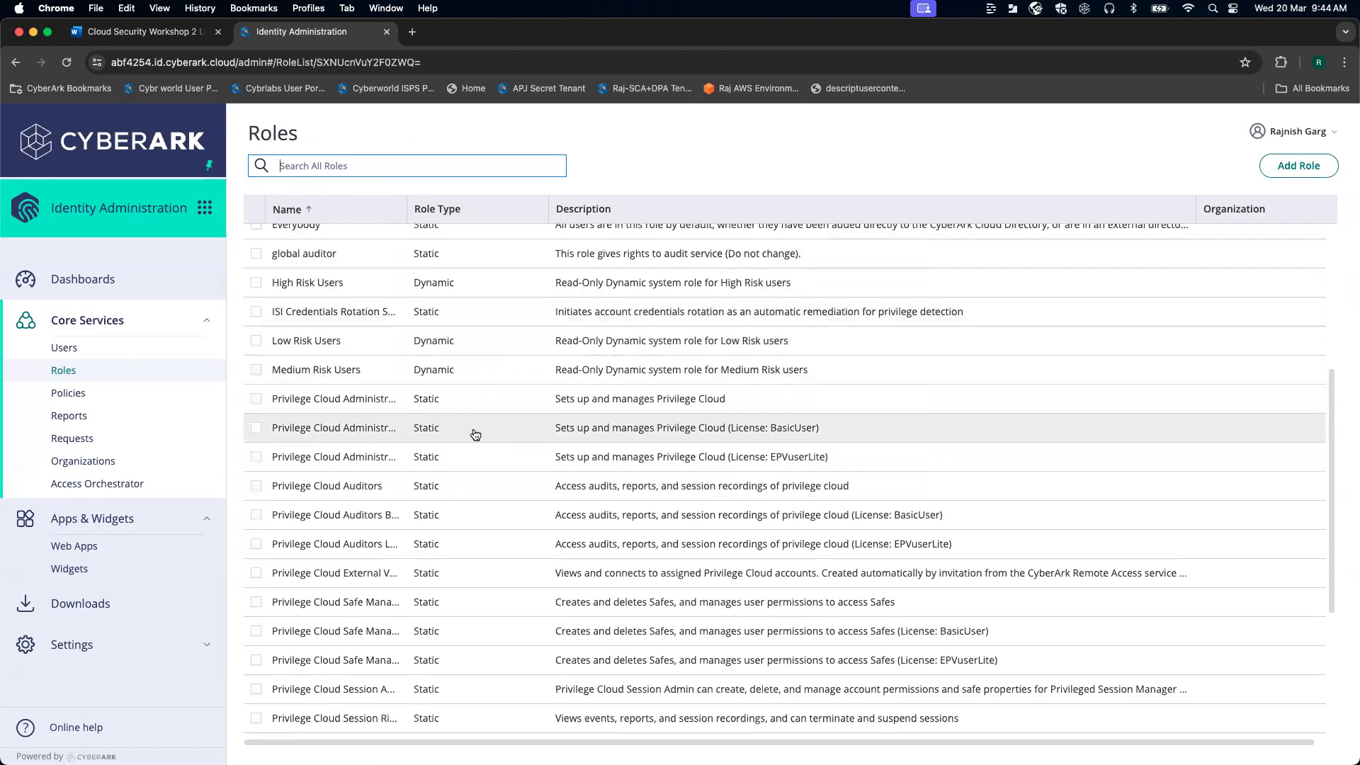
pyautogui.moveTo(404, 208); pyautogui.dragTo(482, 212)
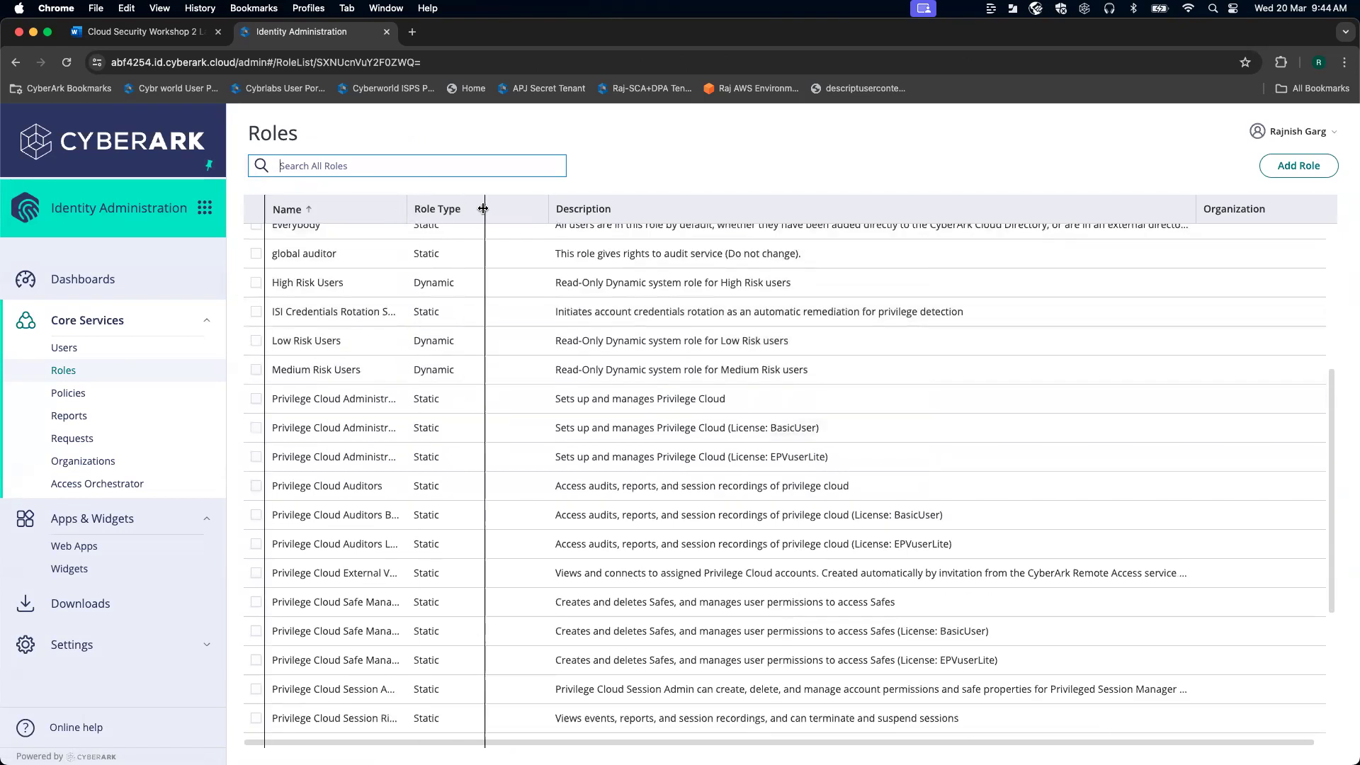
# Step: Add the signed-in user's own account as a member of the Privilege Cloud Administrators role and save the role
pyautogui.click(448, 398)
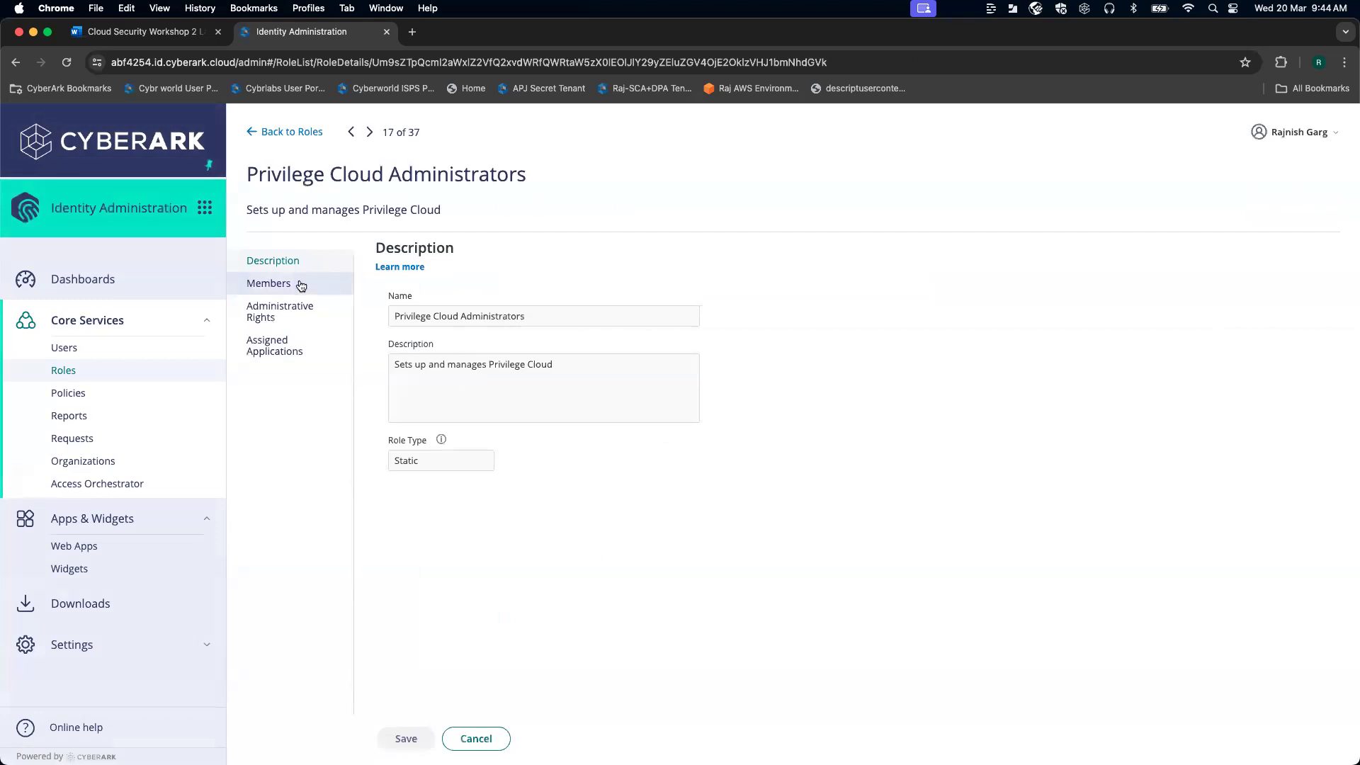
pyautogui.click(299, 285)
pyautogui.click(414, 311)
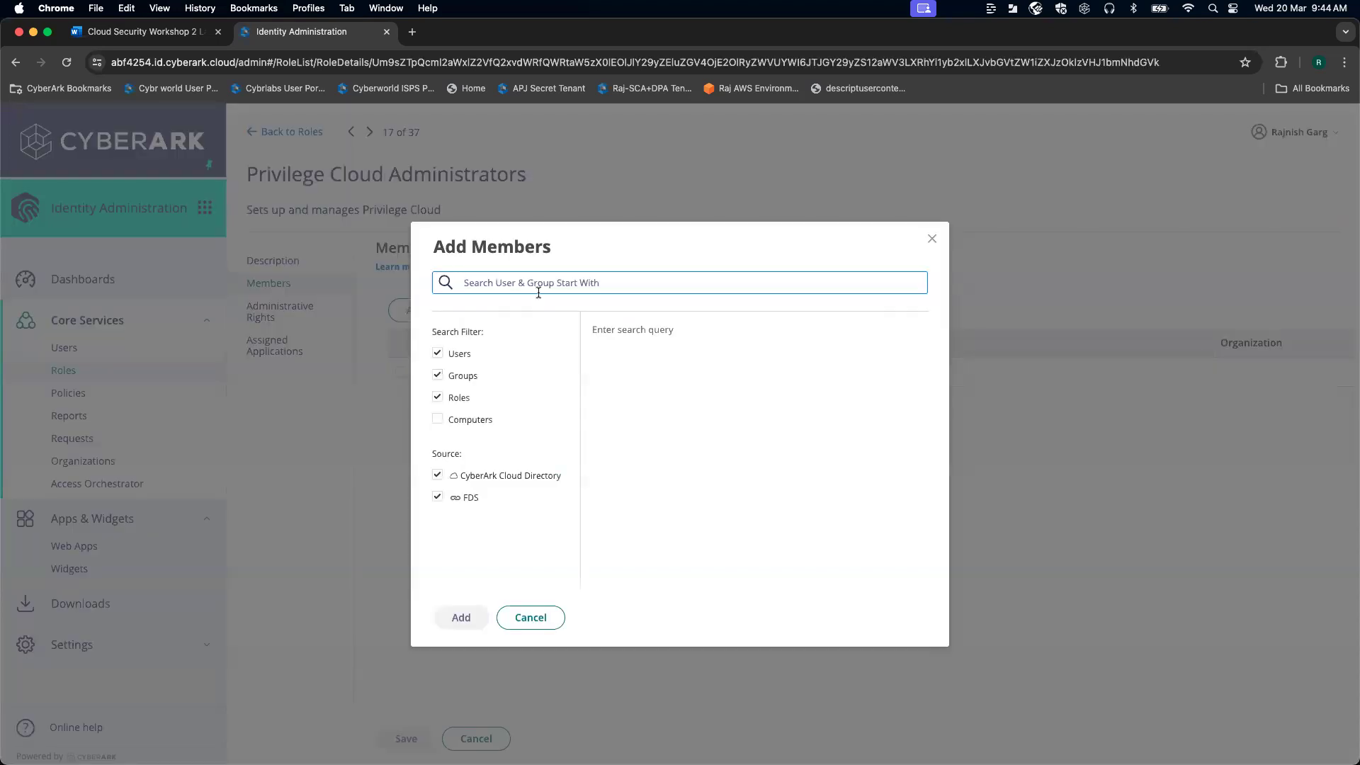
pyautogui.write('rajnish')
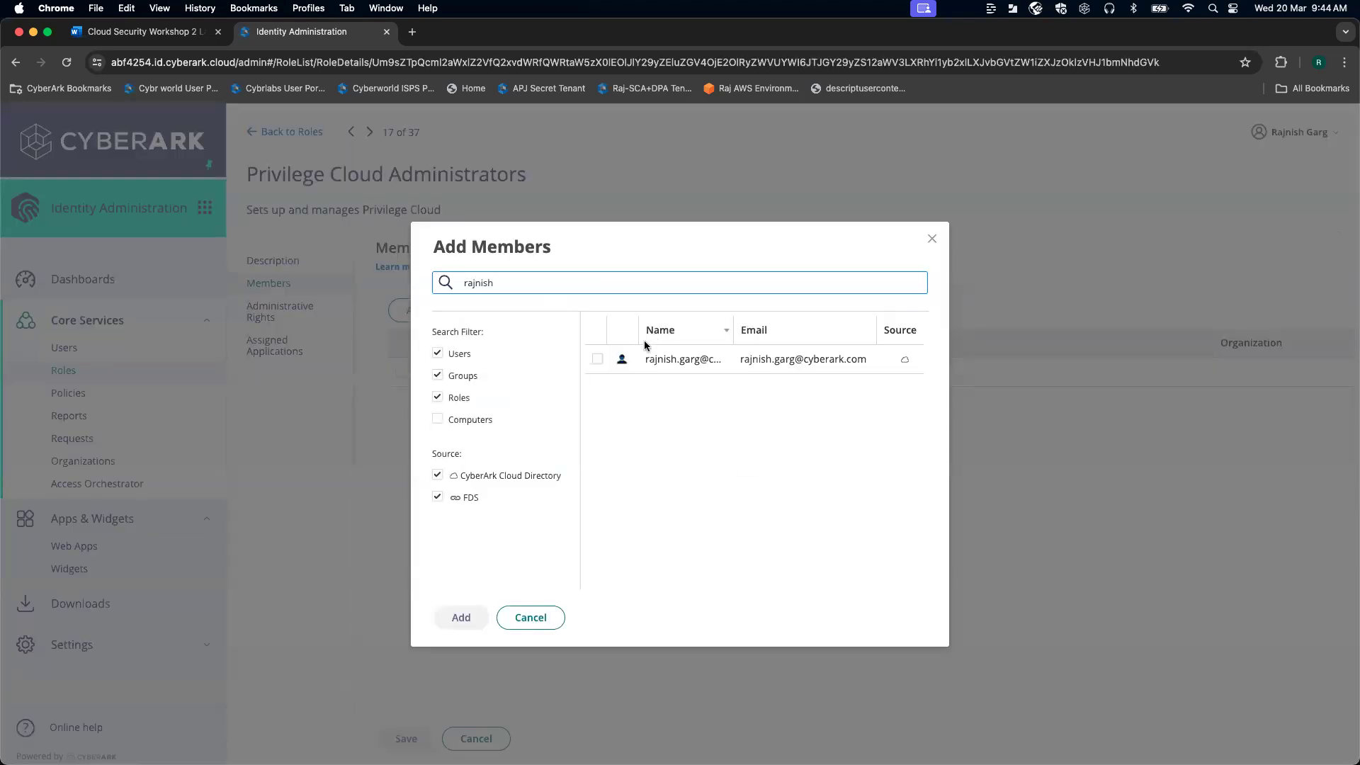
pyautogui.click(605, 361)
pyautogui.click(460, 617)
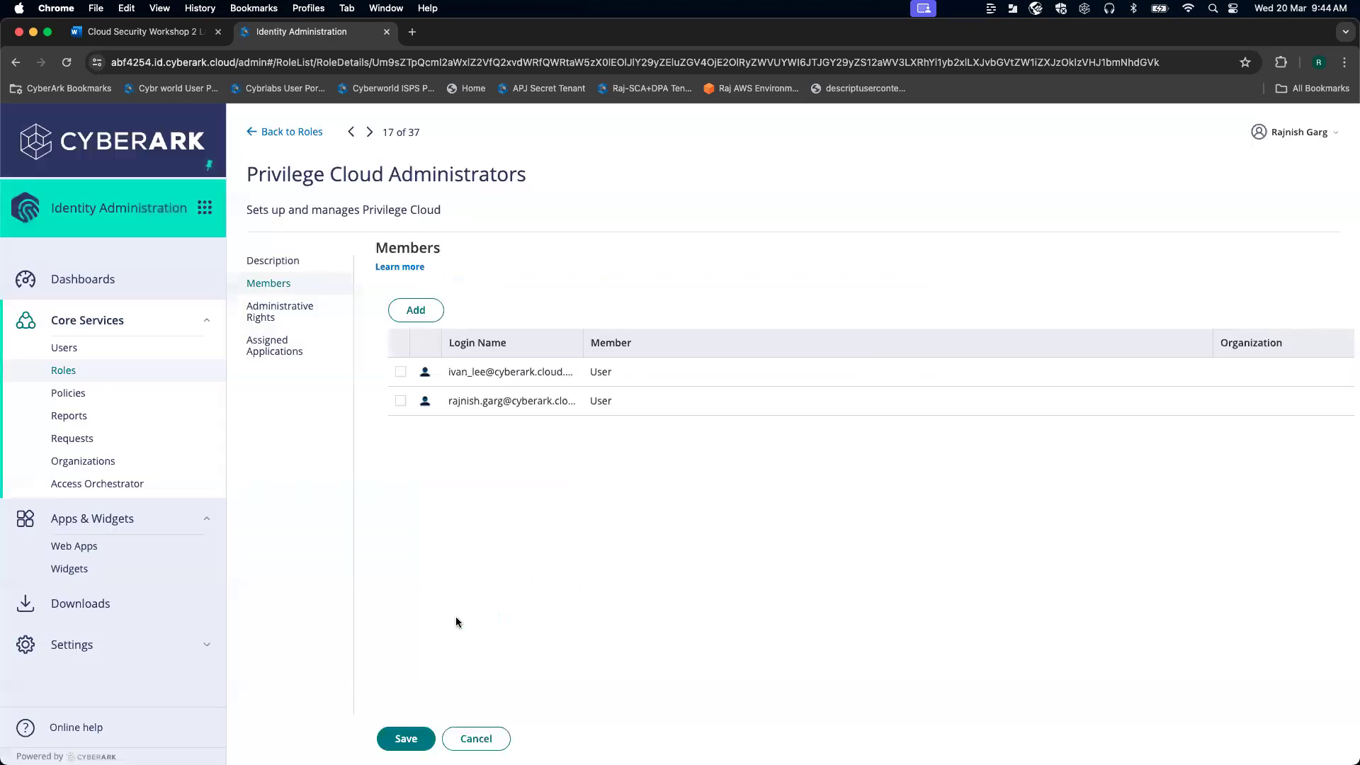
pyautogui.click(406, 738)
# Step: Return to the roles list, add the signed-in user's own account as a member of the SCA Admin role and save
pyautogui.click(116, 375)
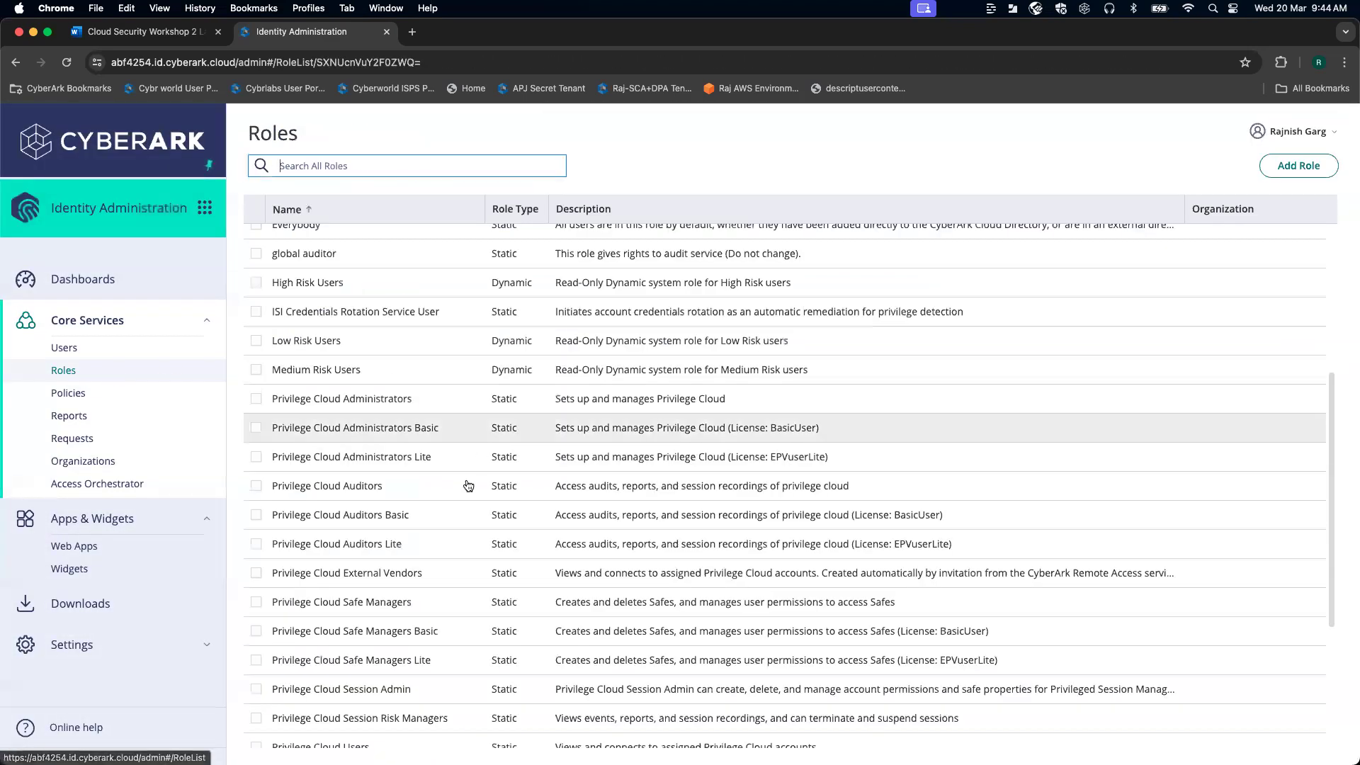
pyautogui.scroll(-5, 453, 425)
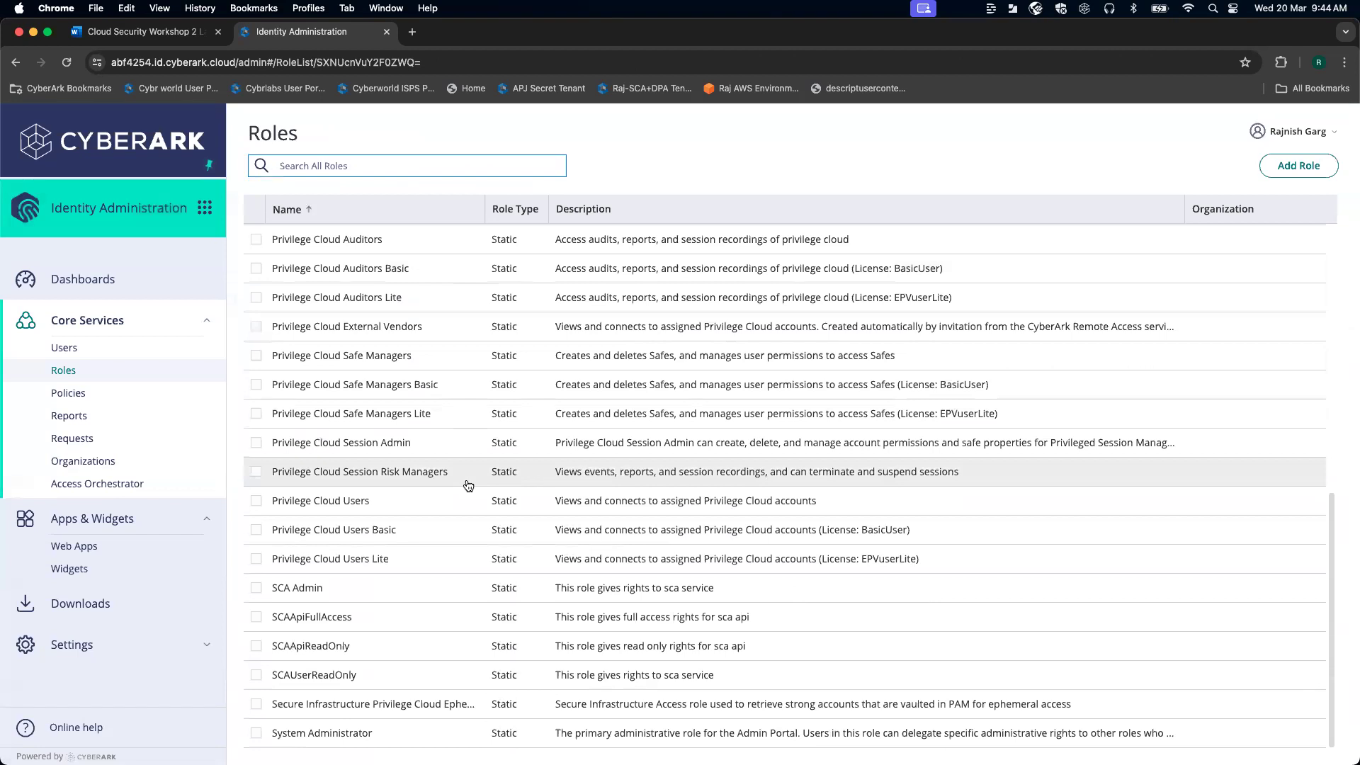
pyautogui.click(418, 587)
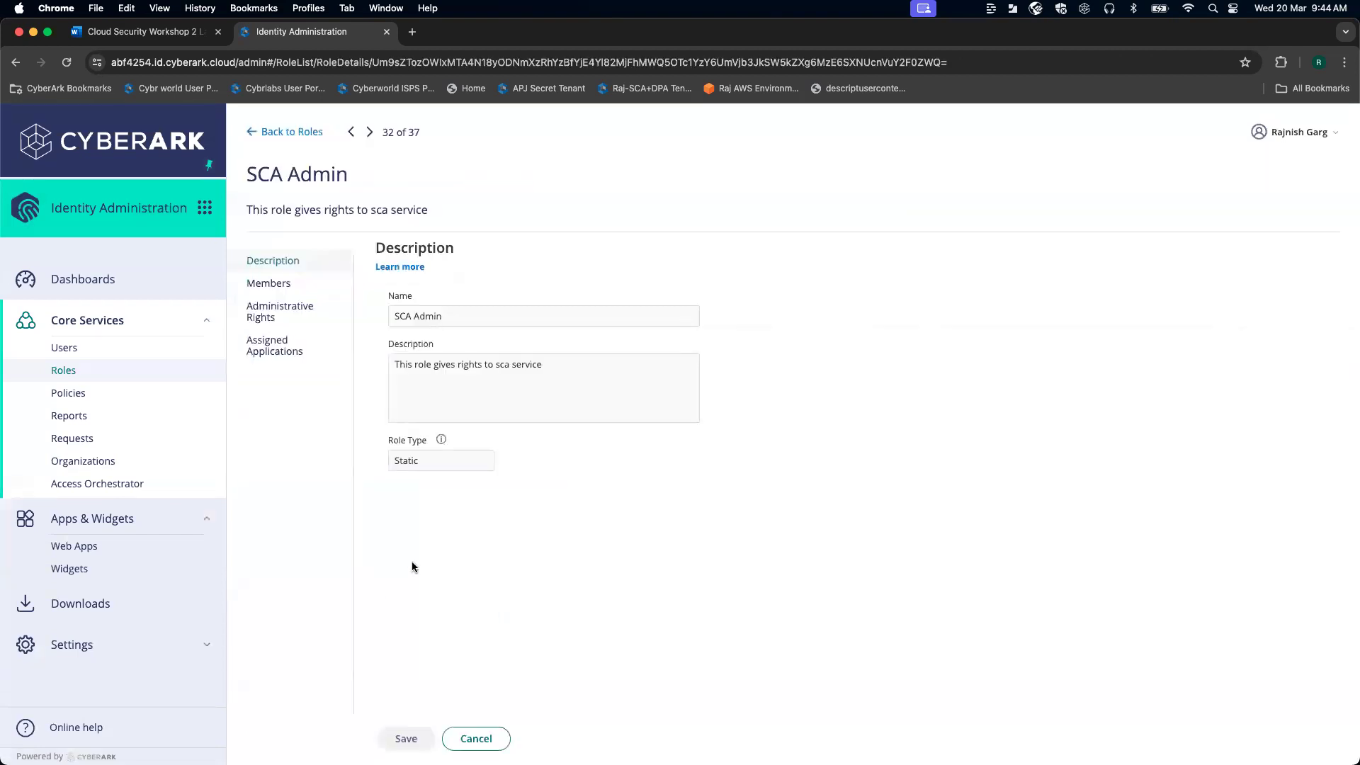
pyautogui.click(297, 290)
pyautogui.click(408, 309)
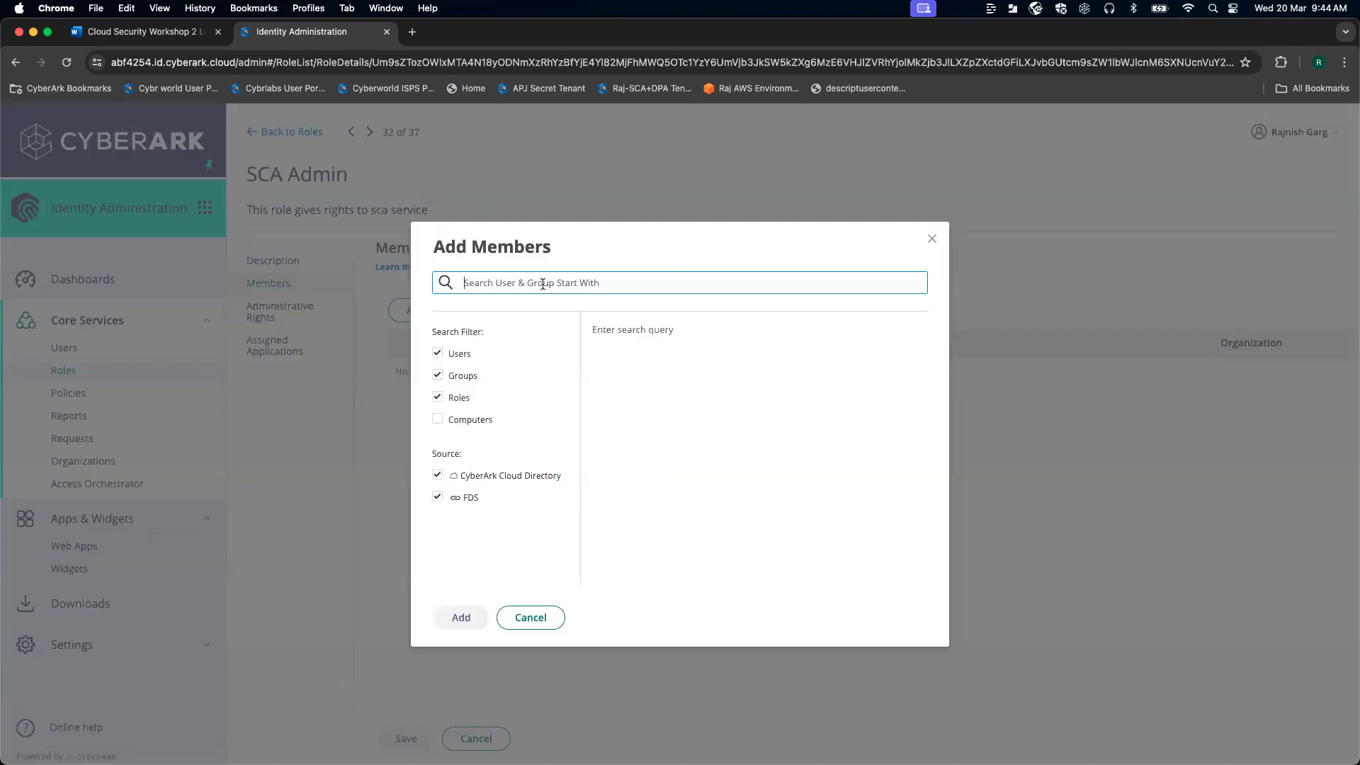
pyautogui.write('rajnish')
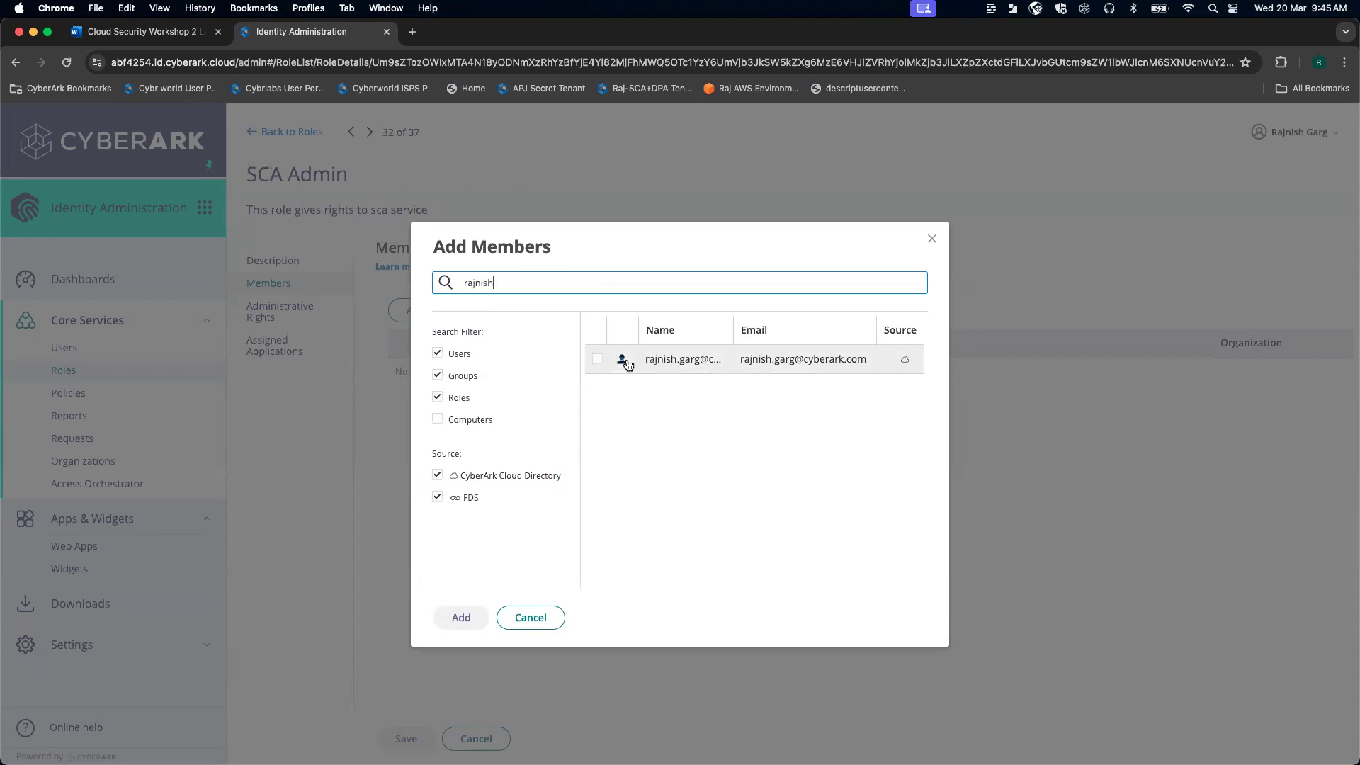
pyautogui.click(597, 359)
pyautogui.click(459, 623)
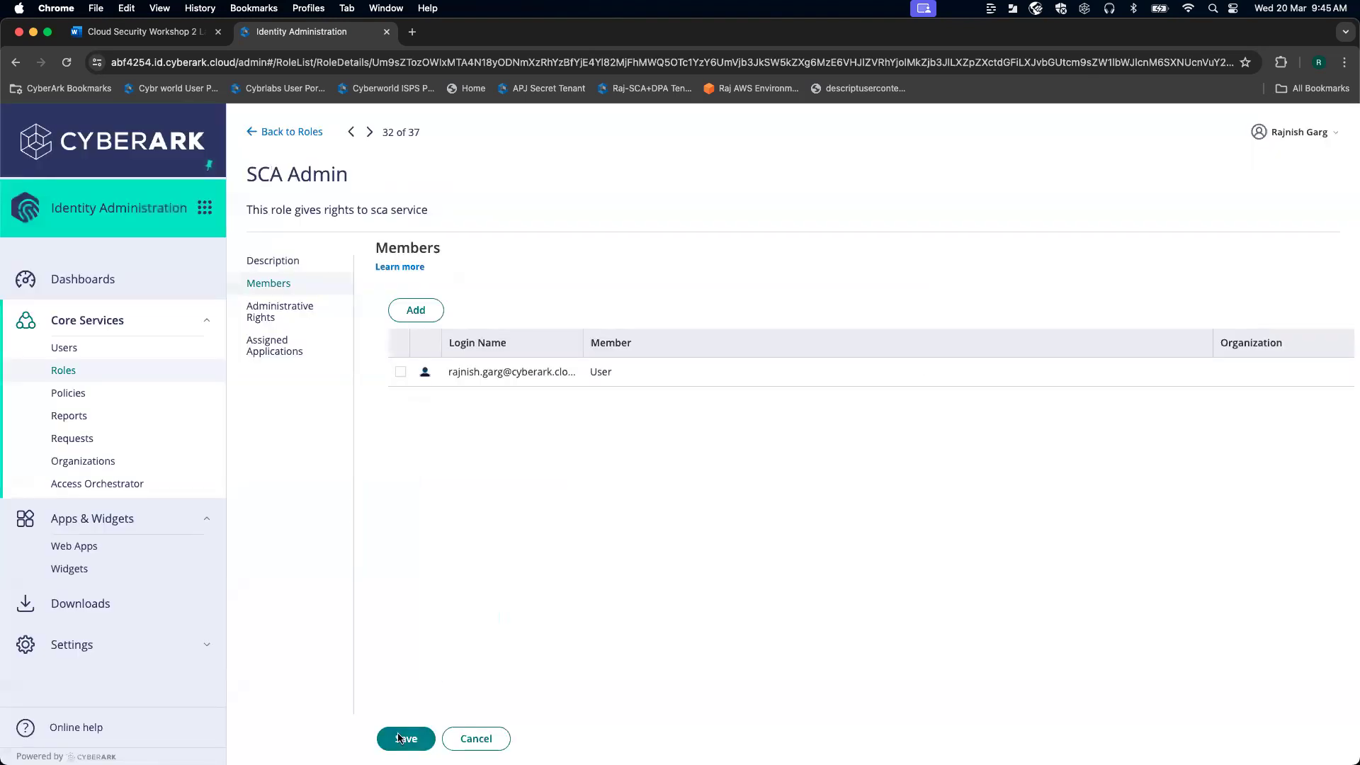
pyautogui.click(403, 738)
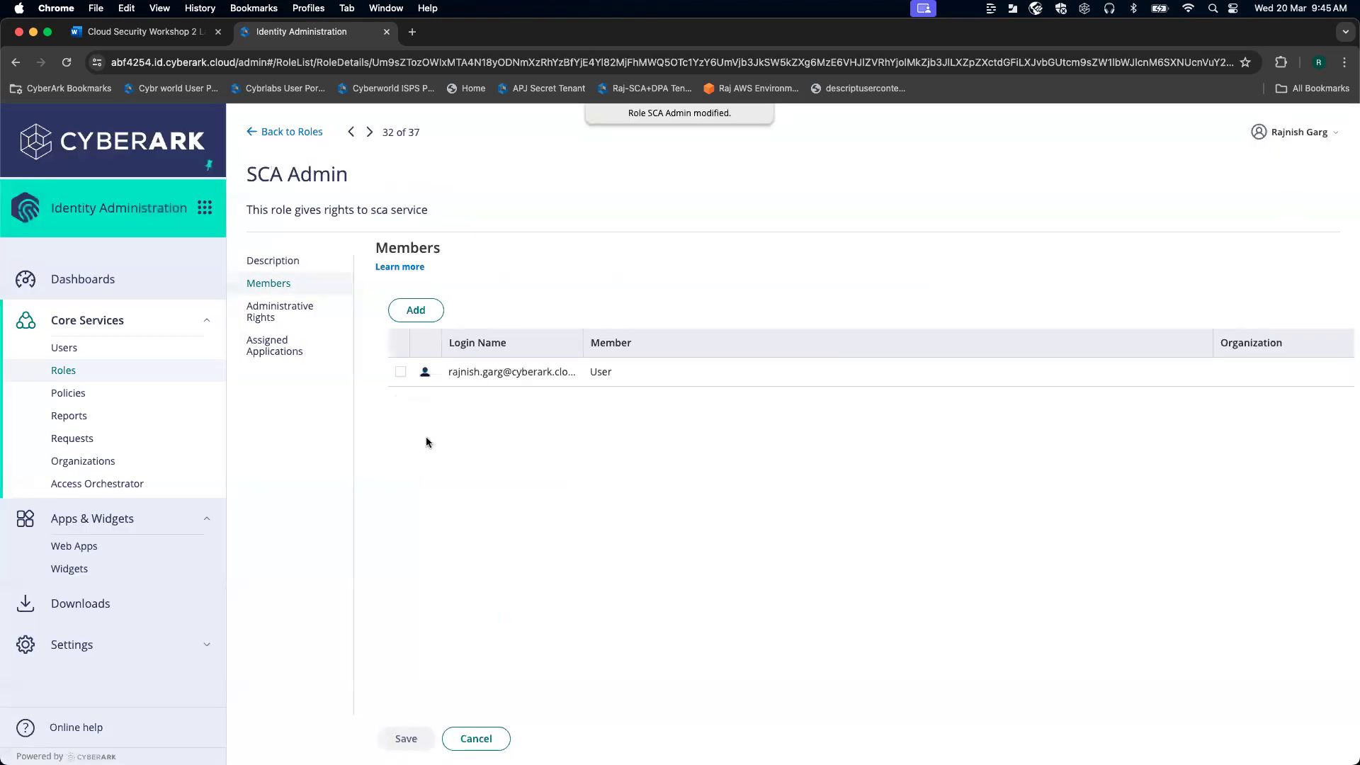
# Step: Go back to the roles list, add the signed-in user's own account to the global auditor role's members and save
pyautogui.click(94, 372)
pyautogui.scroll(5, 470, 388)
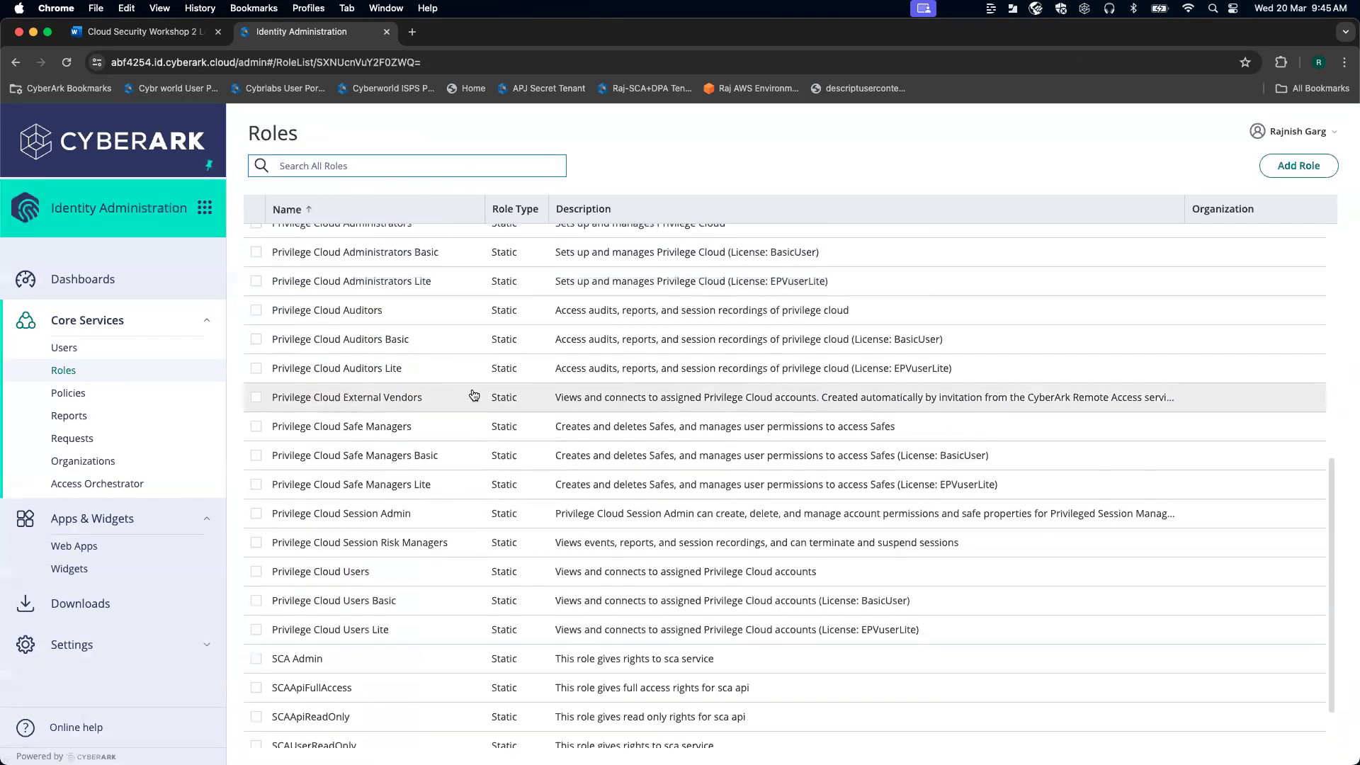
pyautogui.scroll(2, 472, 394)
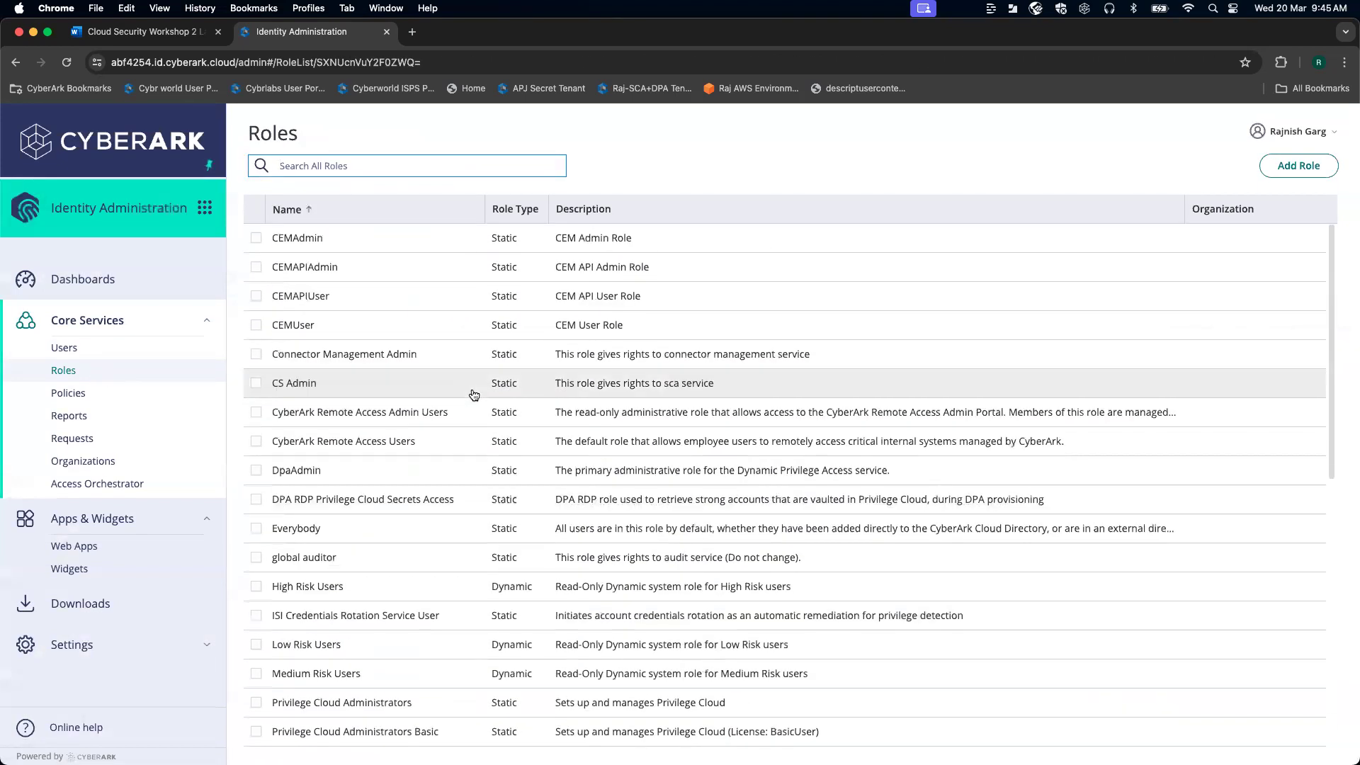
pyautogui.scroll(-2, 471, 391)
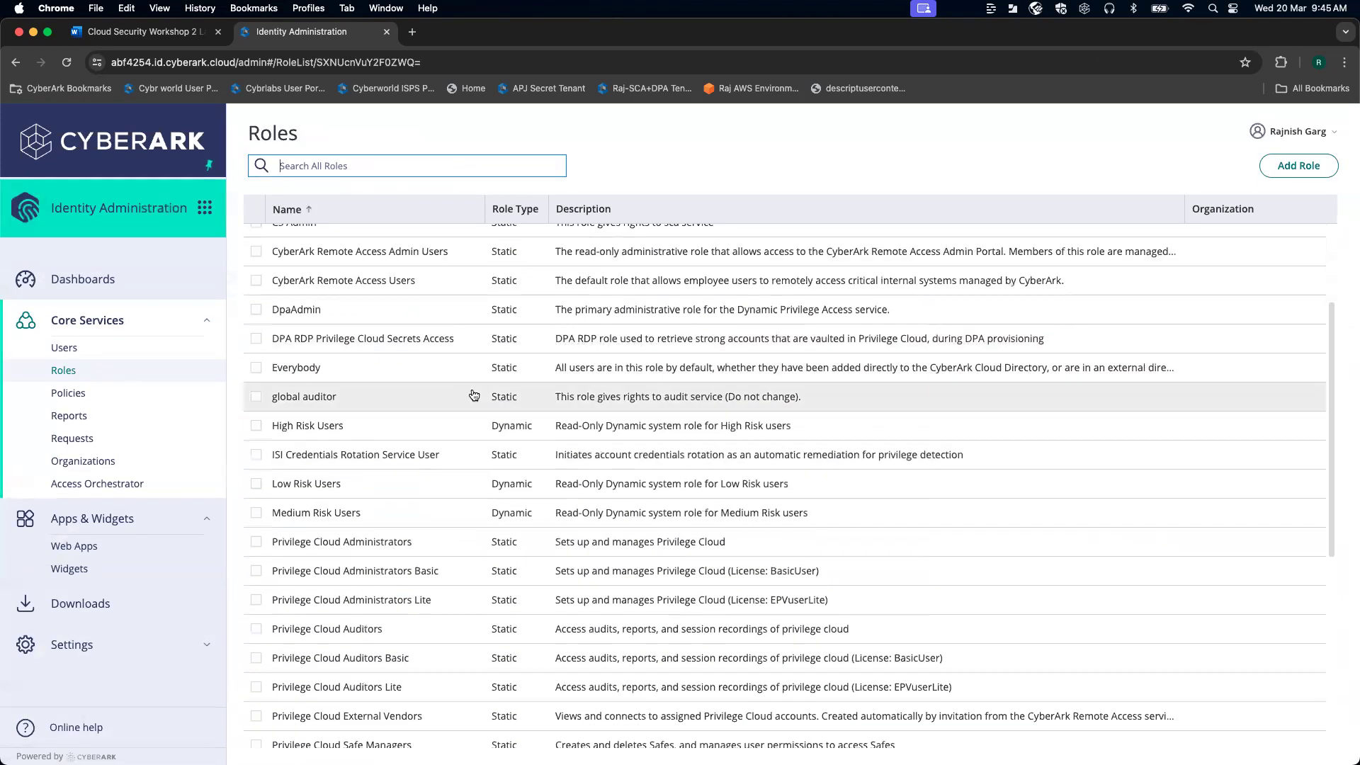
pyautogui.click(393, 400)
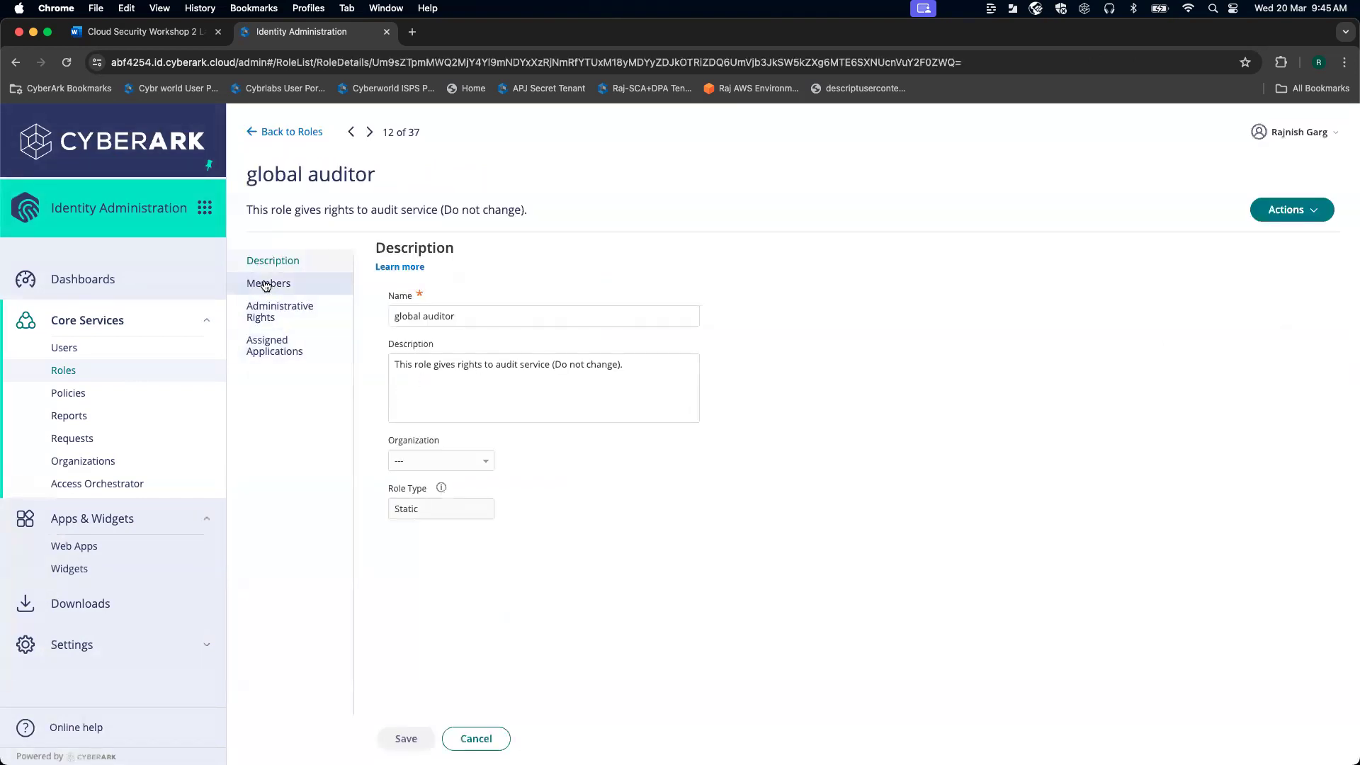
pyautogui.click(266, 283)
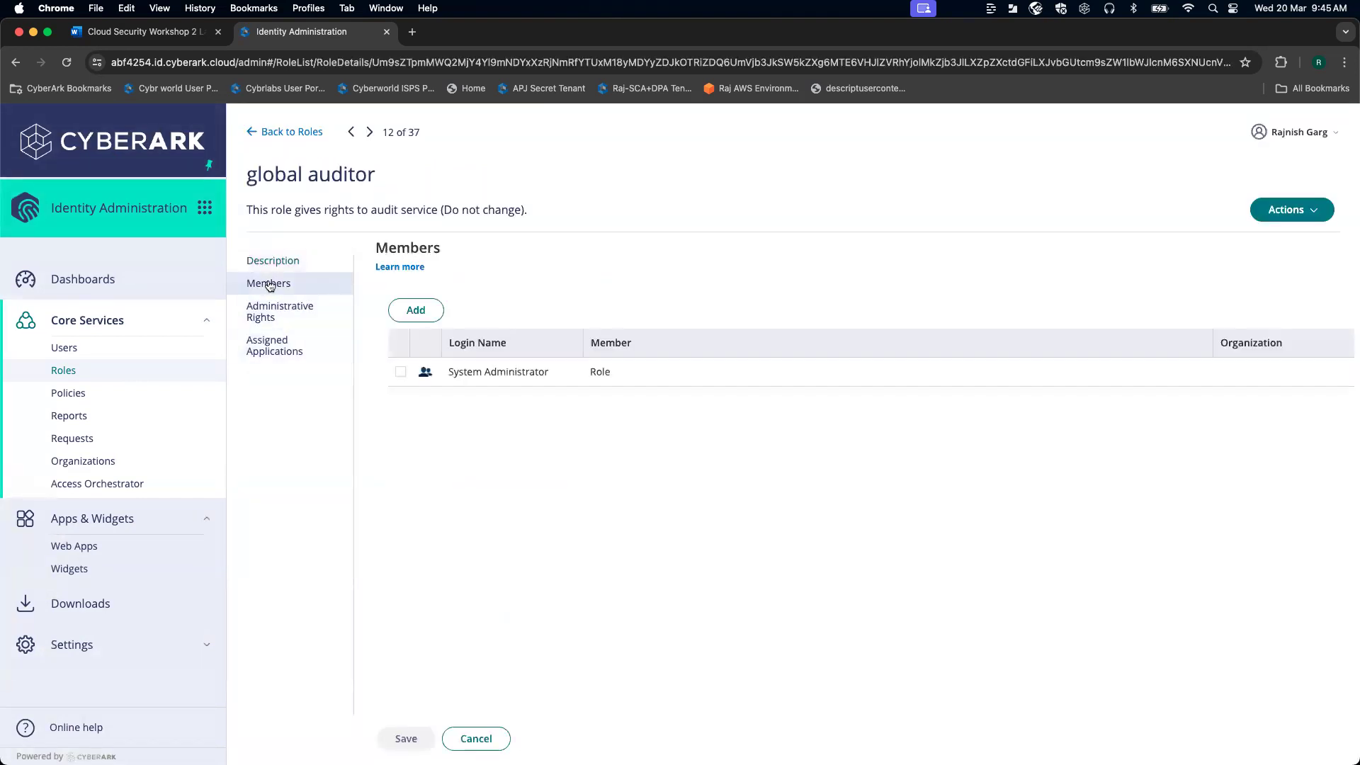
pyautogui.click(438, 308)
pyautogui.write('rajnish')
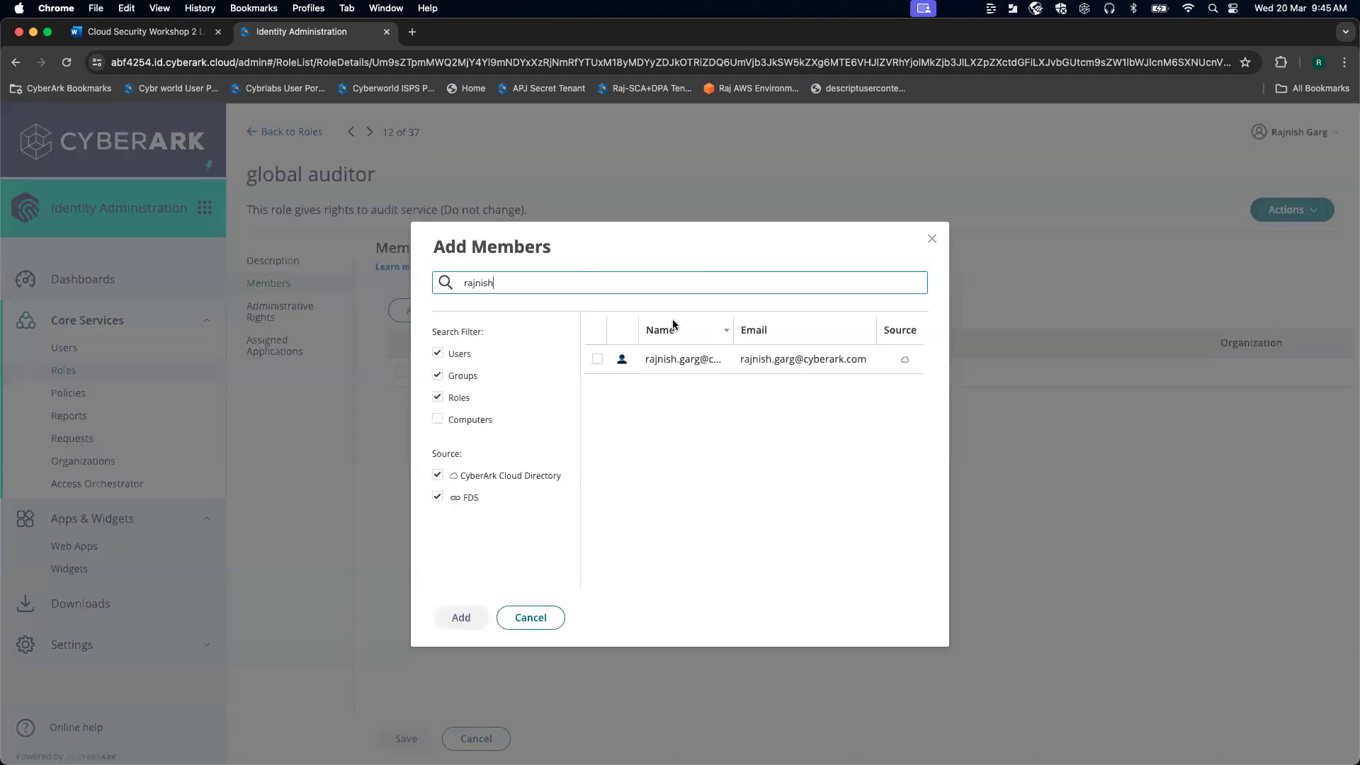
pyautogui.click(602, 362)
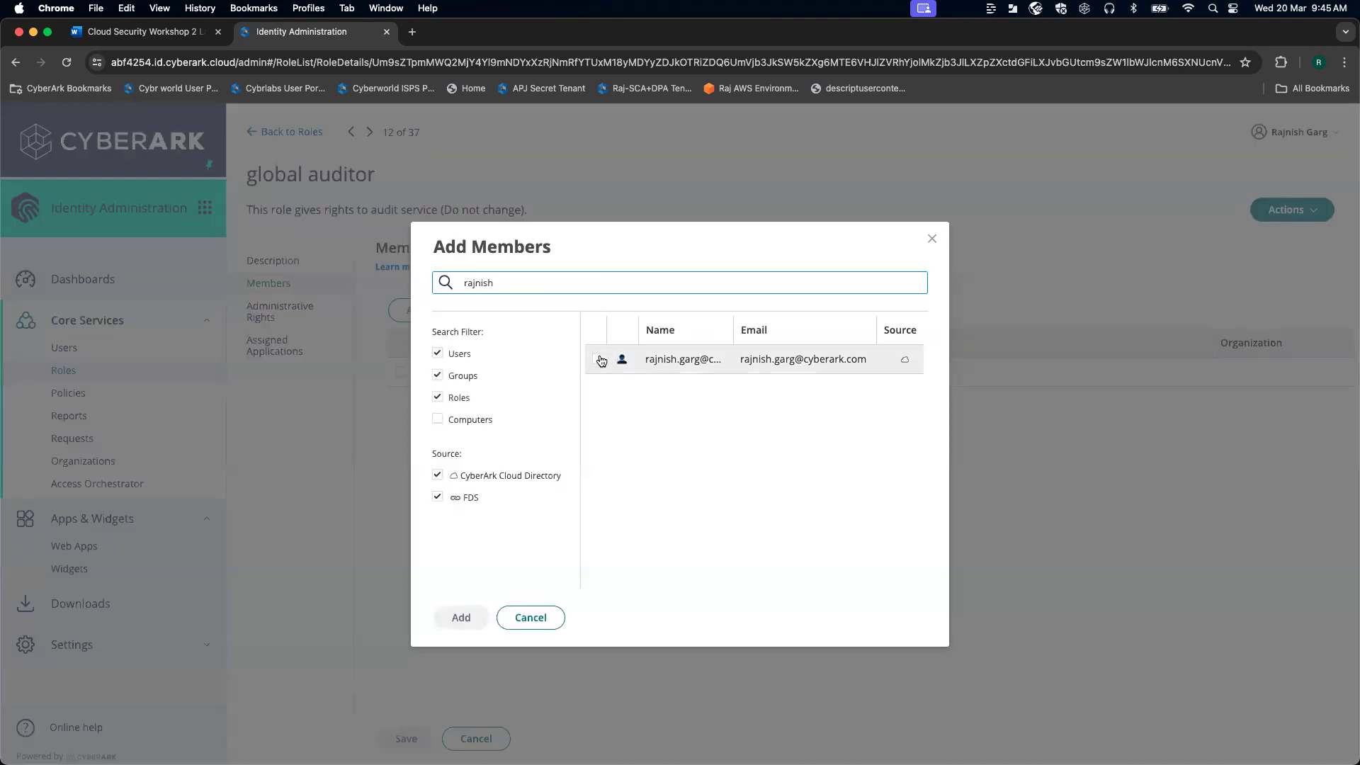
pyautogui.click(461, 616)
pyautogui.click(406, 738)
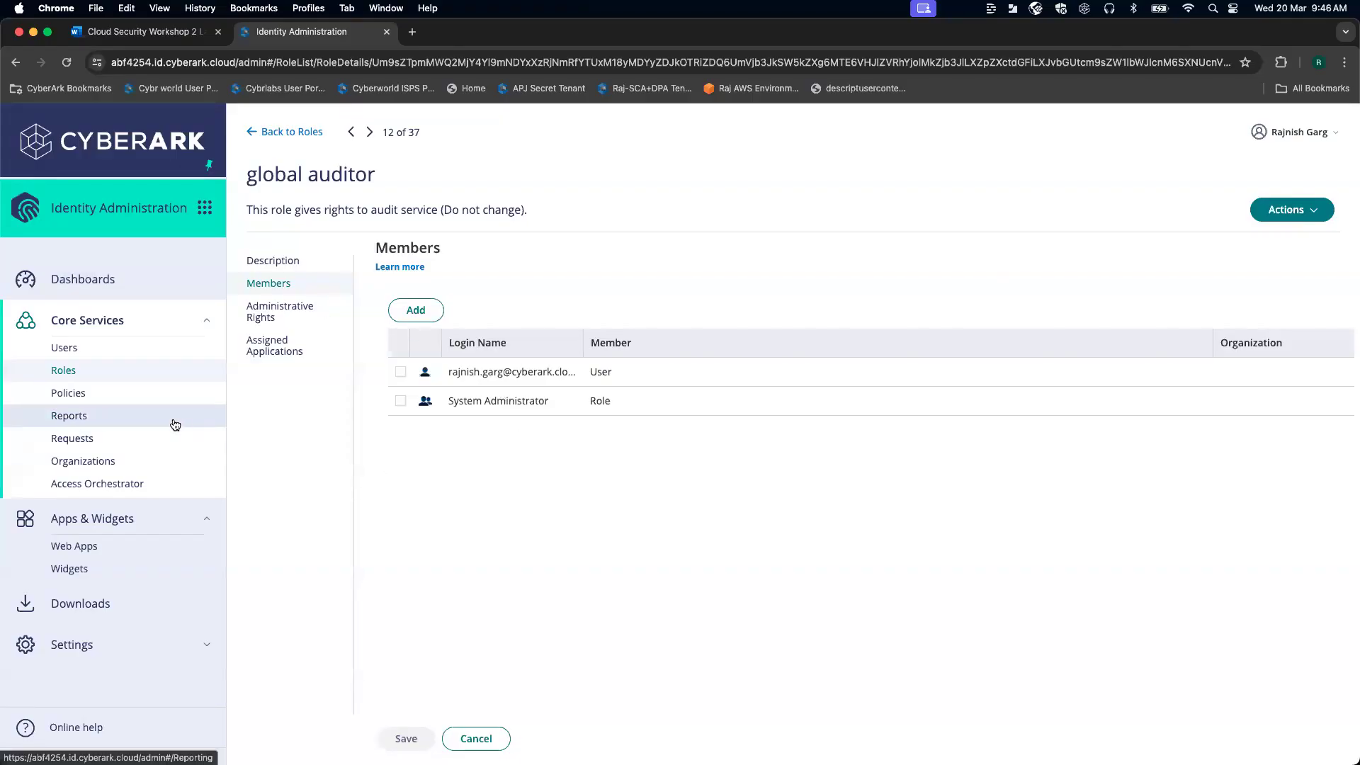
# Step: Return to the roles list and check the assigned roles against the admin roles required in step 5 of the Word lab guide
pyautogui.click(101, 372)
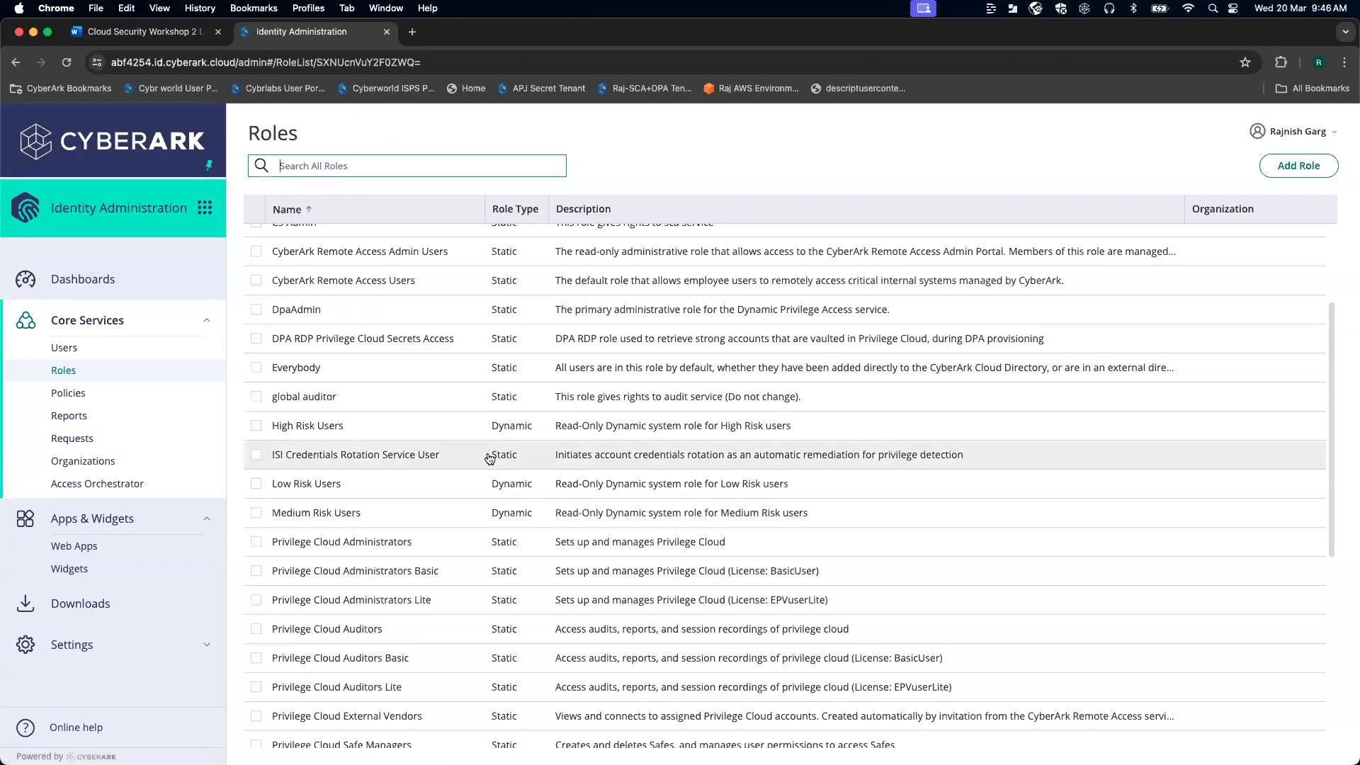
pyautogui.scroll(-5, 489, 459)
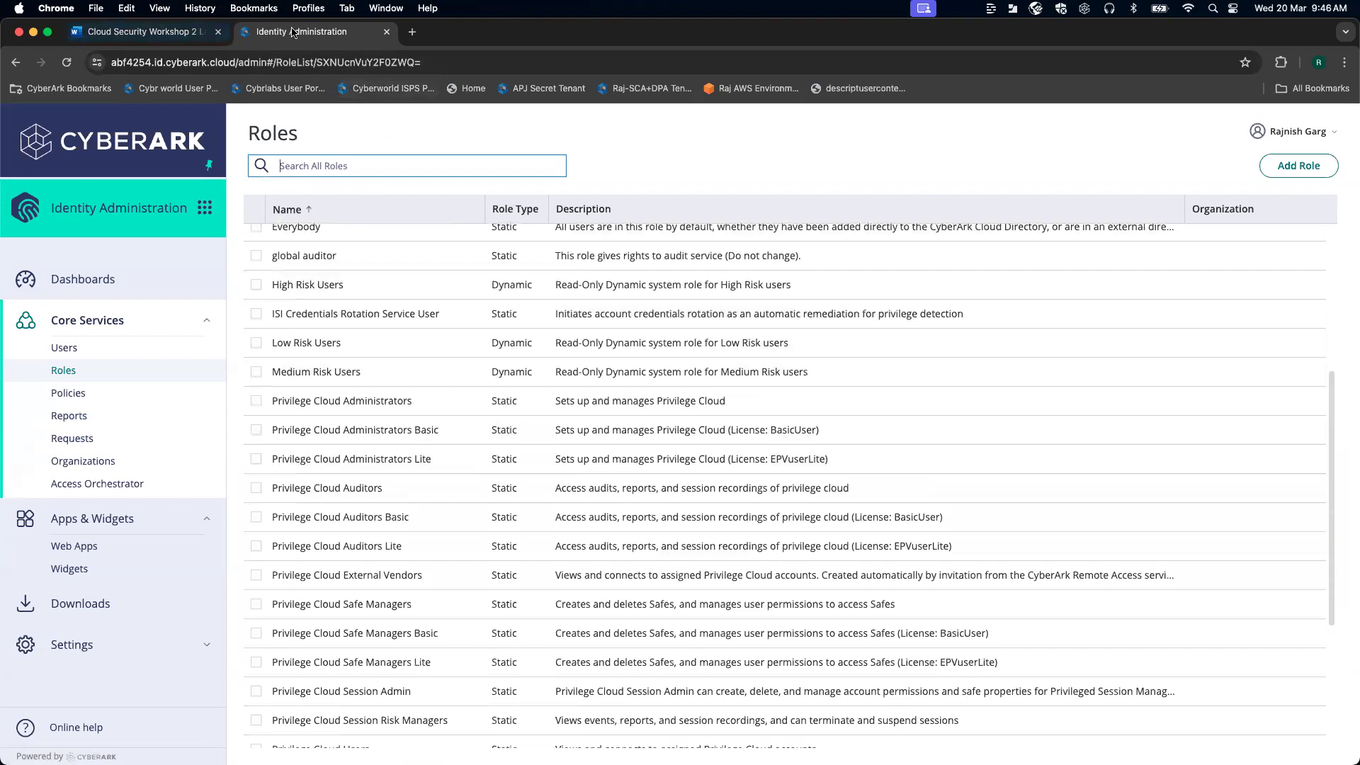
pyautogui.click(148, 38)
pyautogui.scroll(-10, 469, 358)
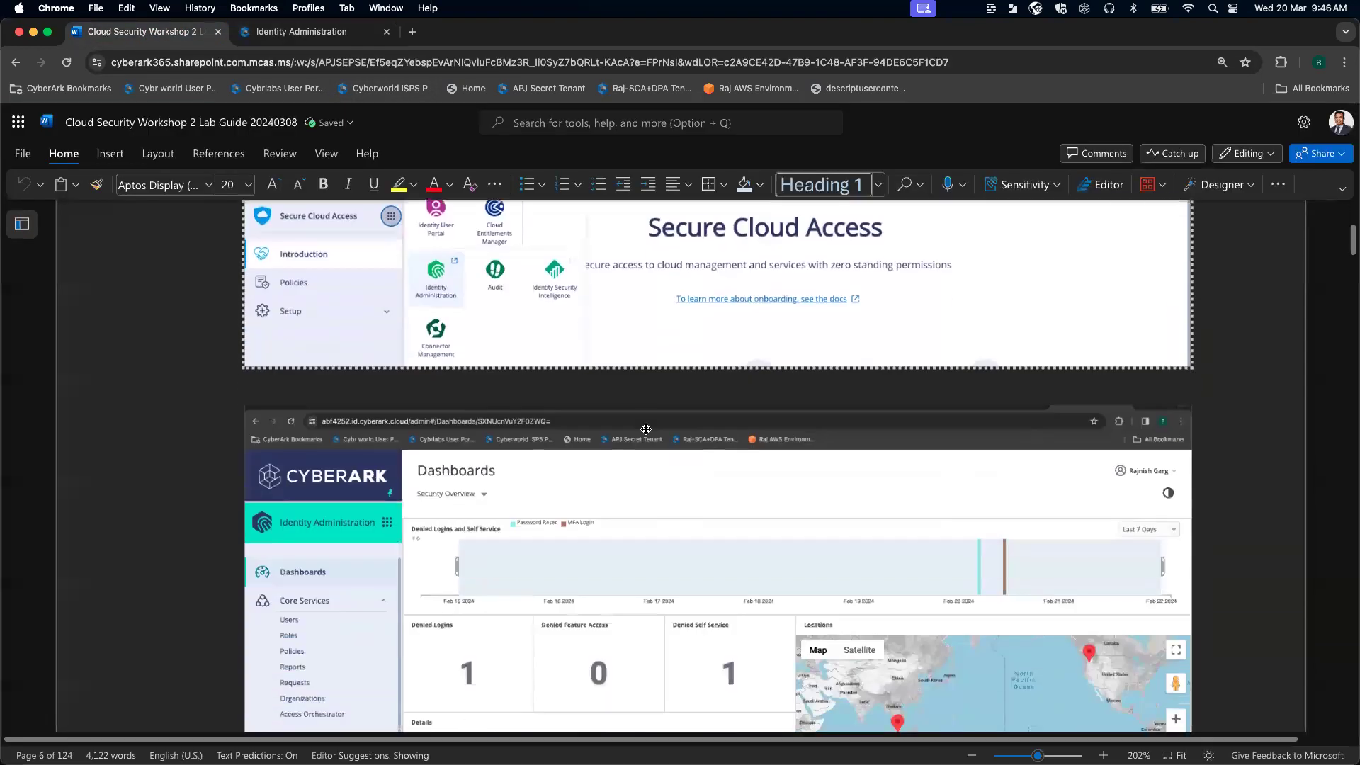
pyautogui.scroll(-4, 645, 429)
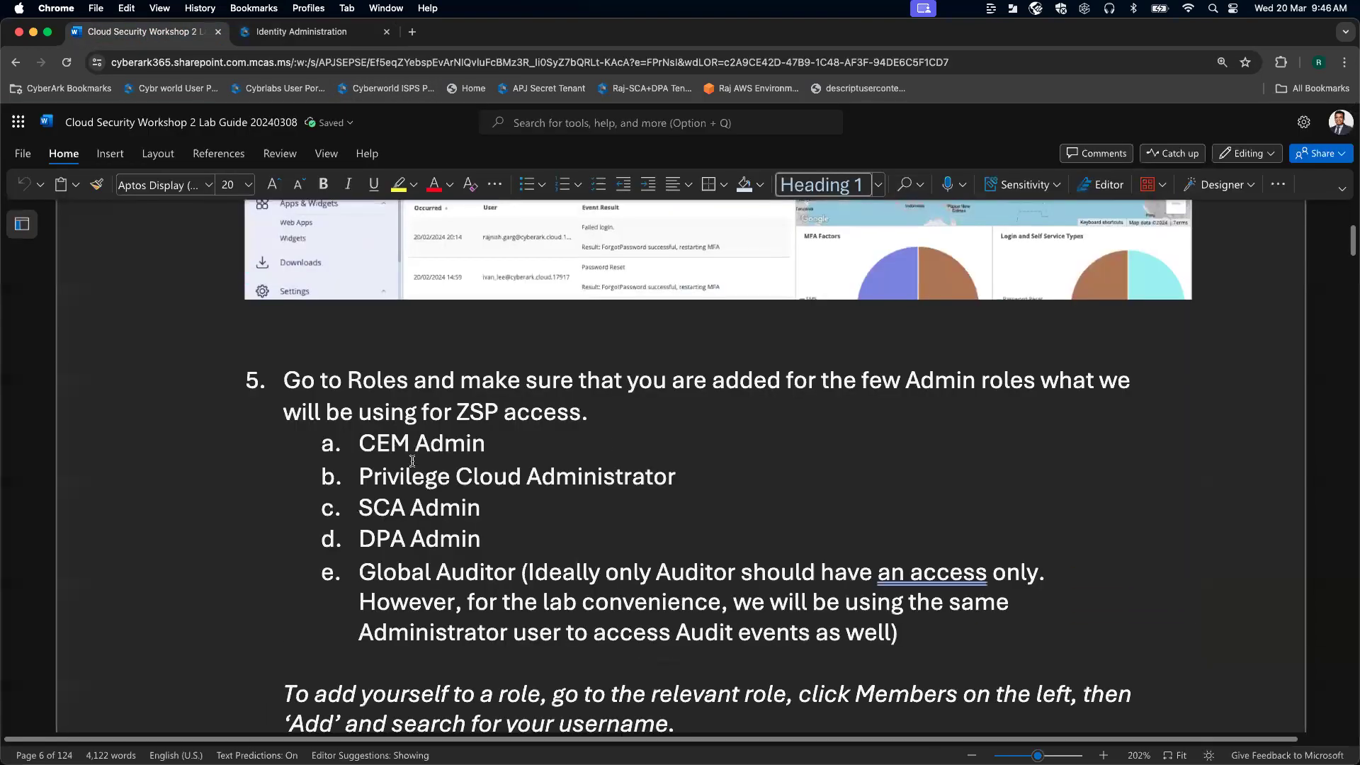
pyautogui.moveTo(363, 443); pyautogui.dragTo(464, 443)
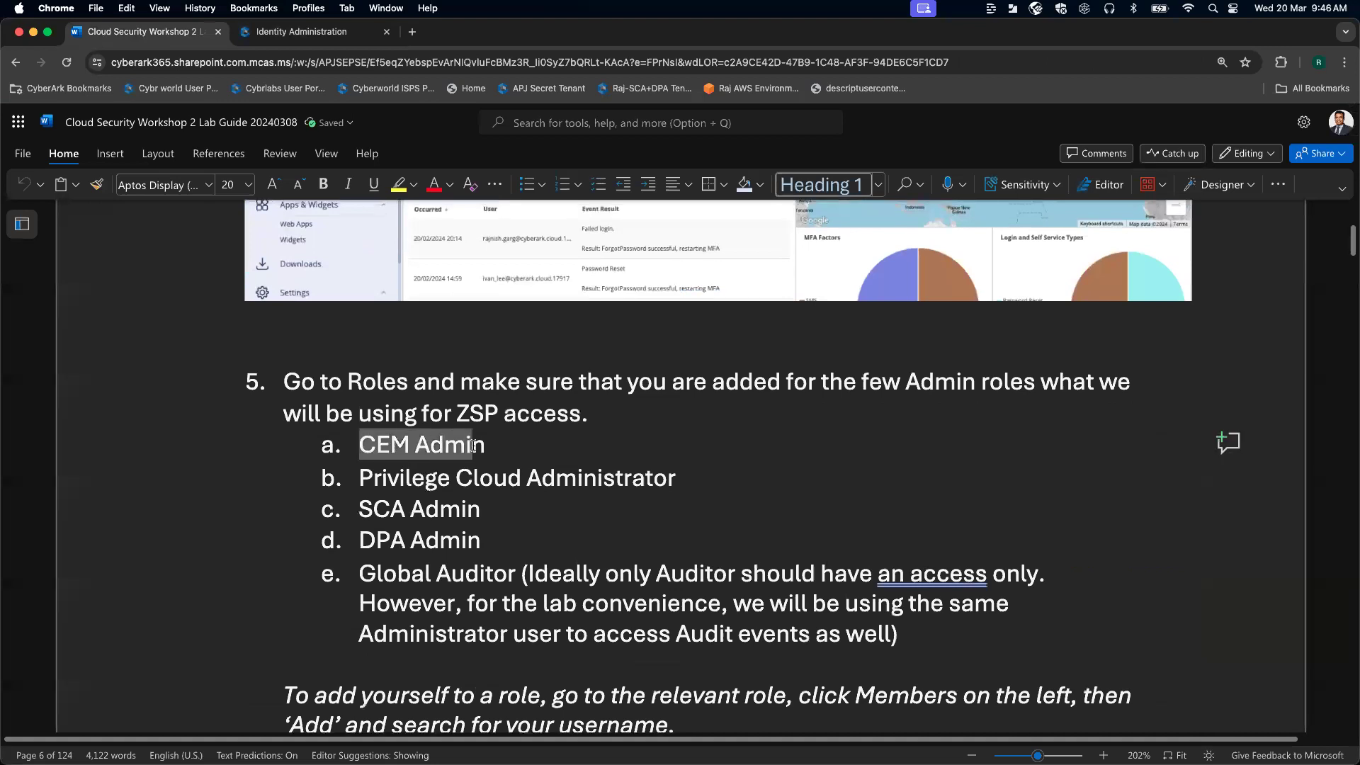
pyautogui.moveTo(373, 479); pyautogui.dragTo(521, 479)
pyautogui.tripleClick(430, 512)
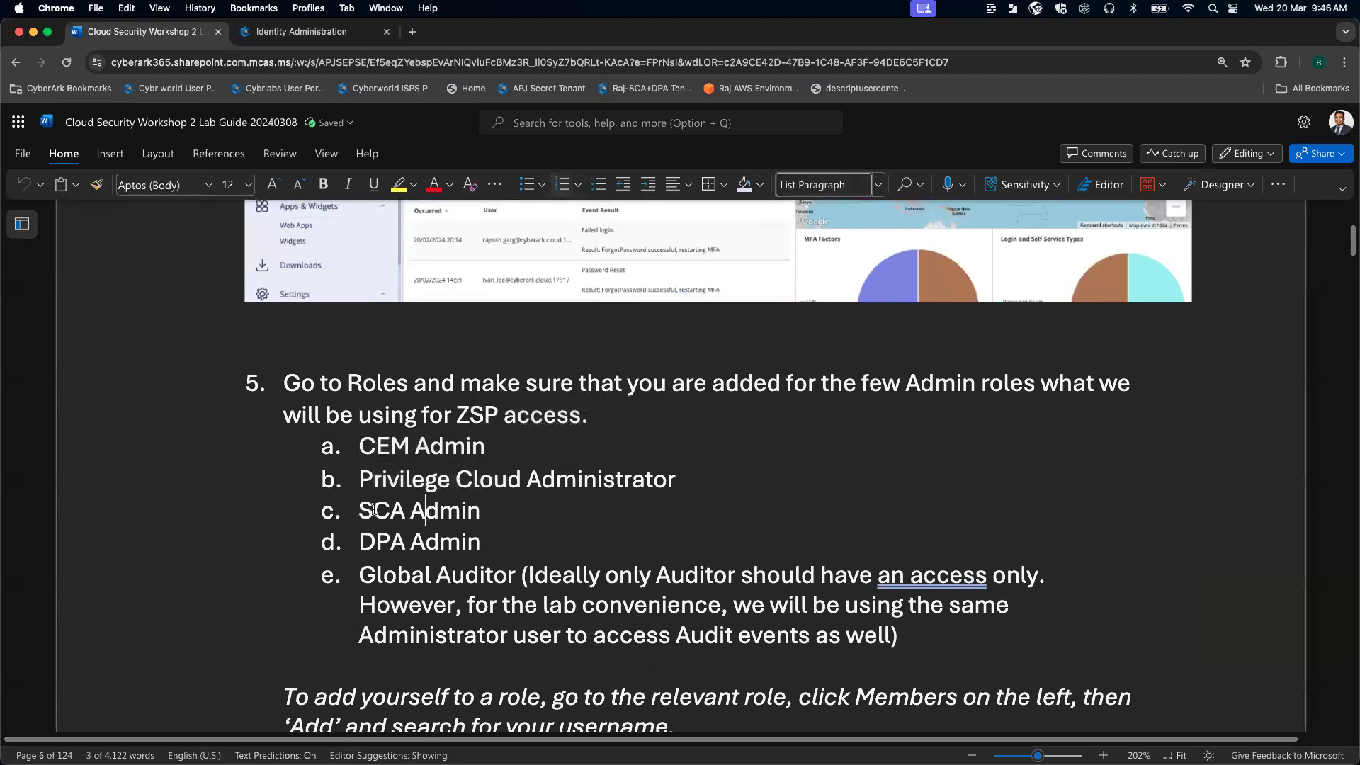
pyautogui.click(391, 542)
pyautogui.scroll(-2, 449, 538)
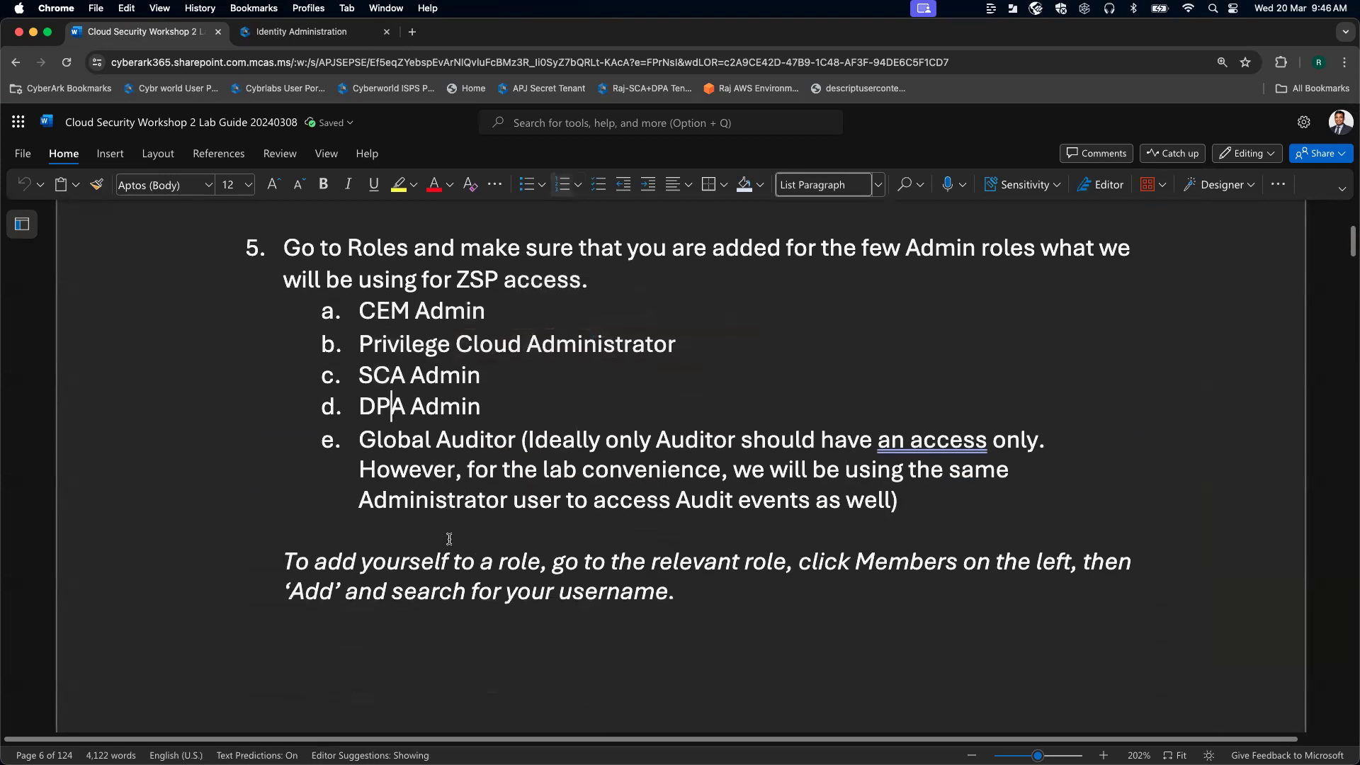
pyautogui.scroll(1, 510, 508)
# Step: Switch back to Identity Administration and reload the signed-in user's rights
pyautogui.click(305, 31)
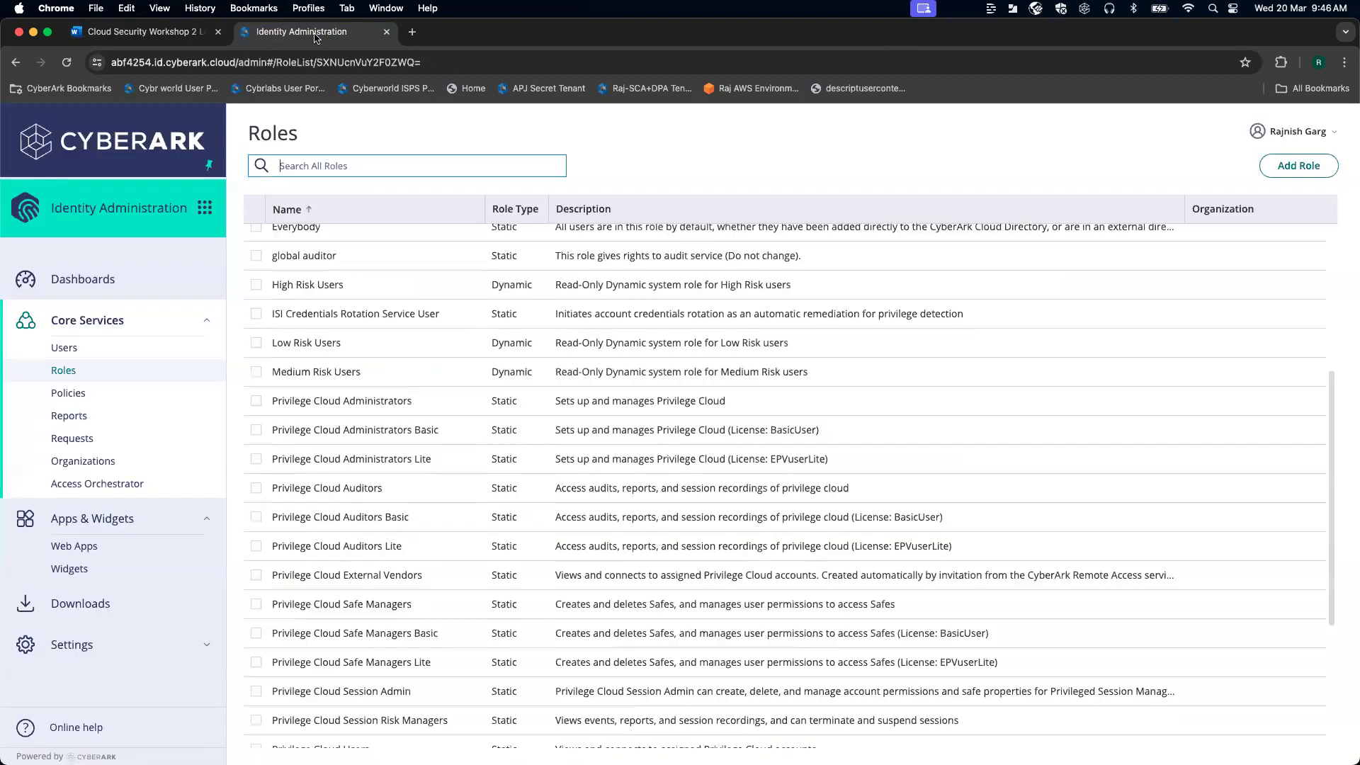
pyautogui.click(1297, 132)
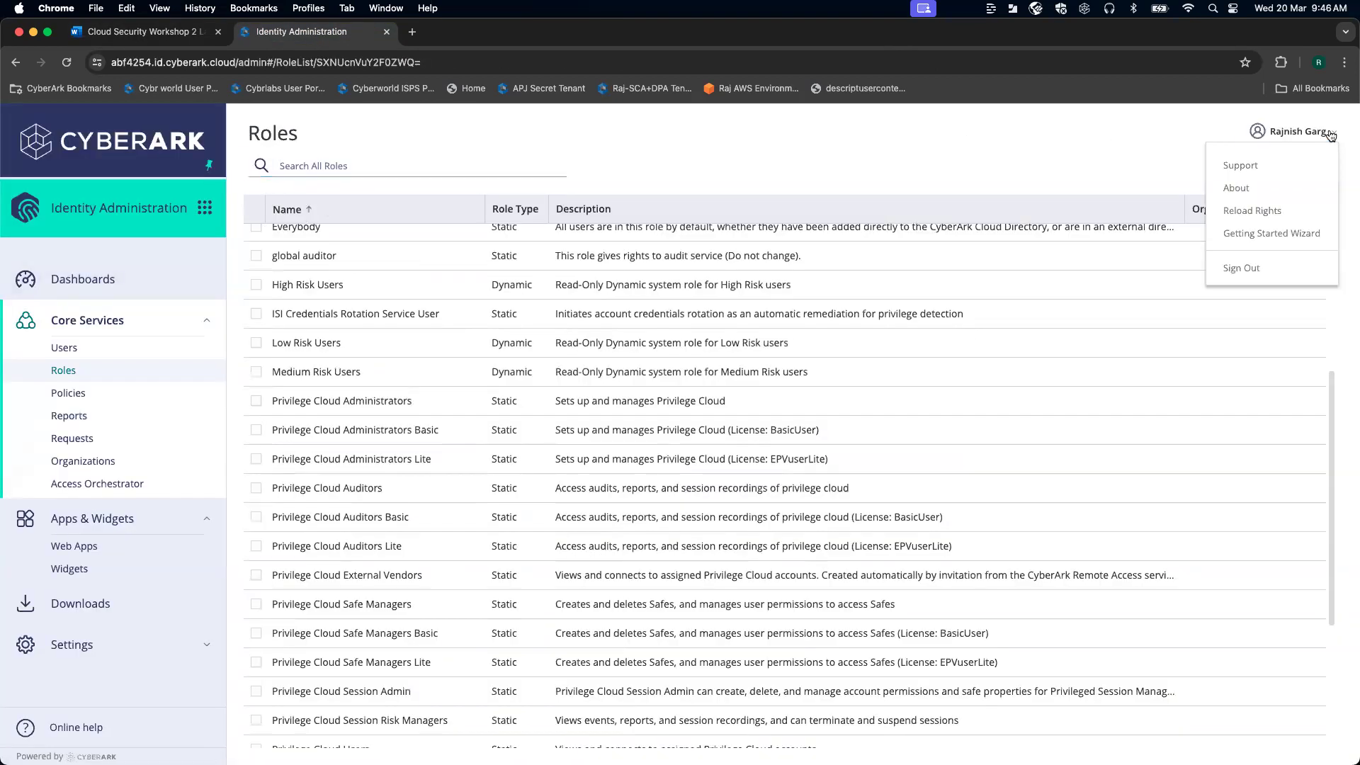
pyautogui.click(1268, 211)
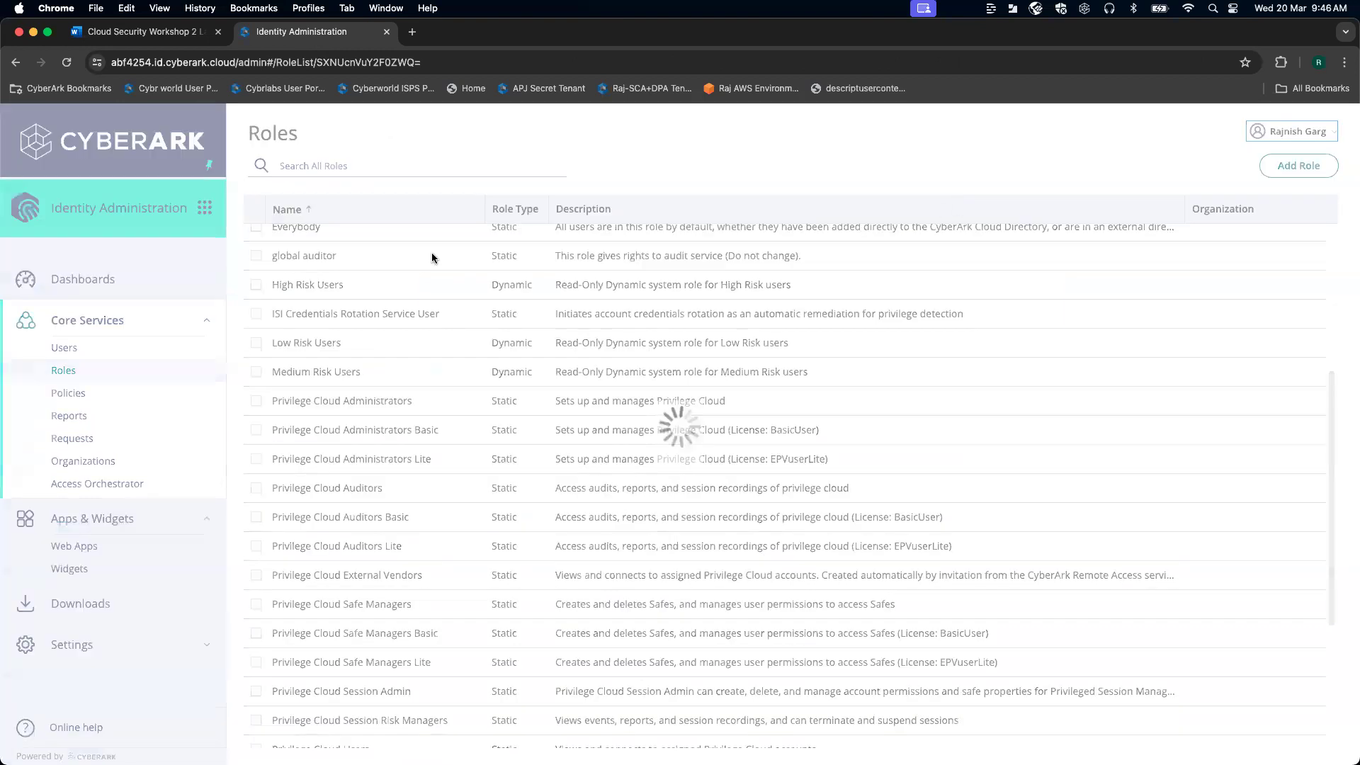
# Step: Open the CyberArk services landing page from Identity Administration and review the services available in the service picker
pyautogui.click(205, 207)
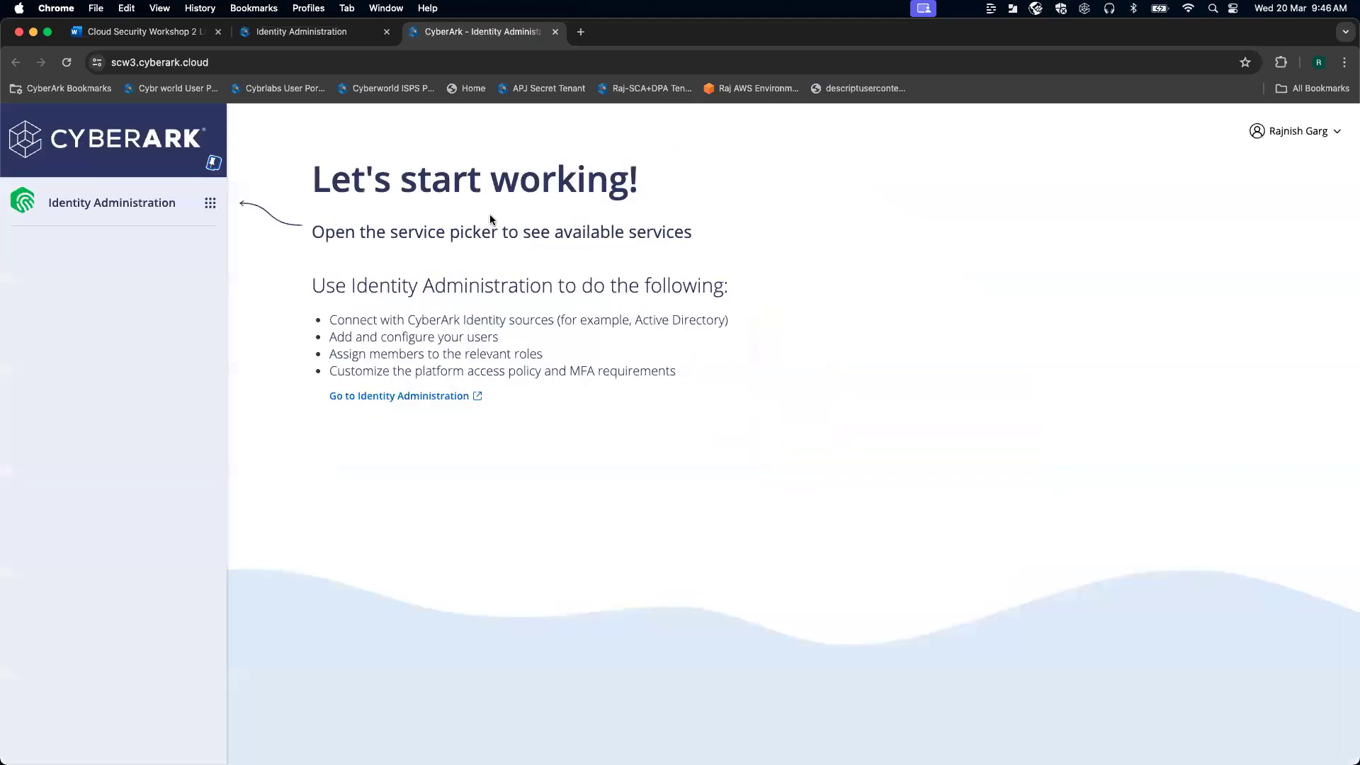
pyautogui.click(208, 204)
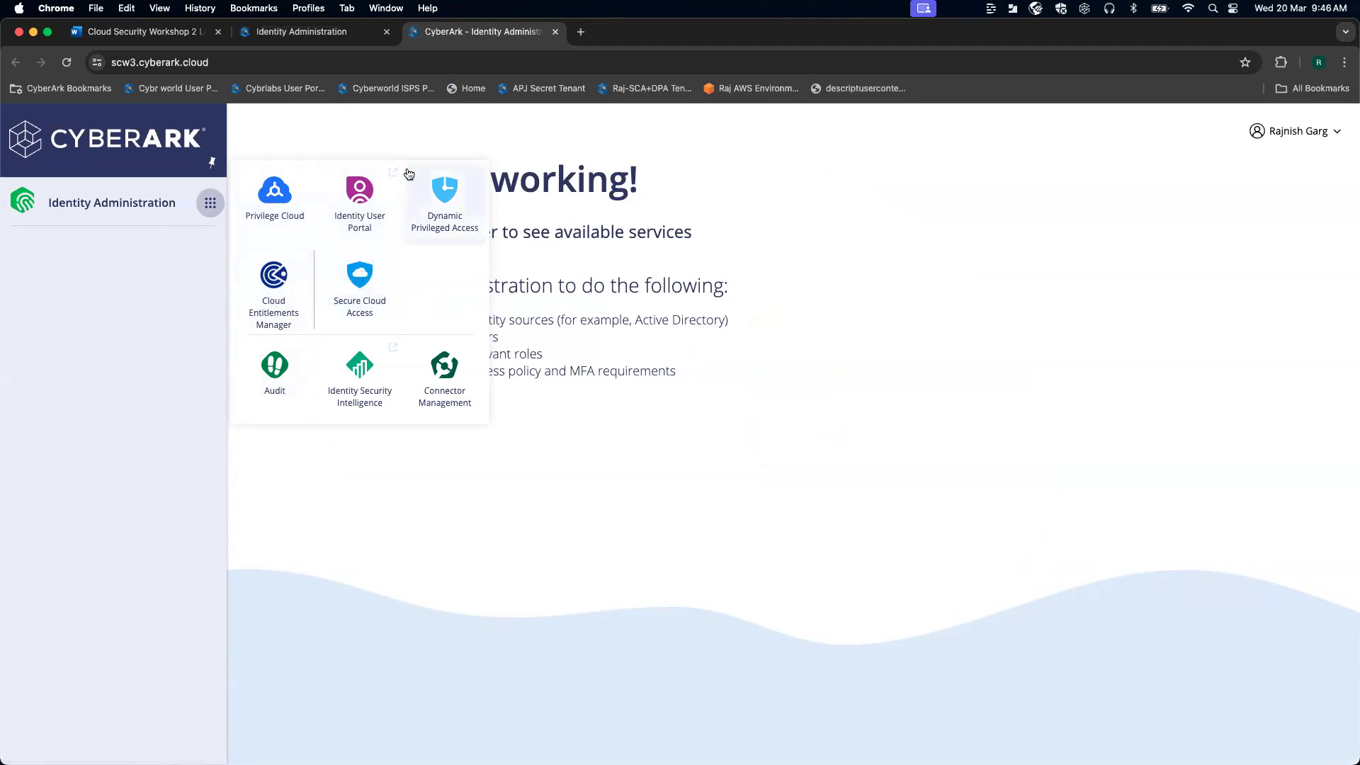
pyautogui.click(789, 255)
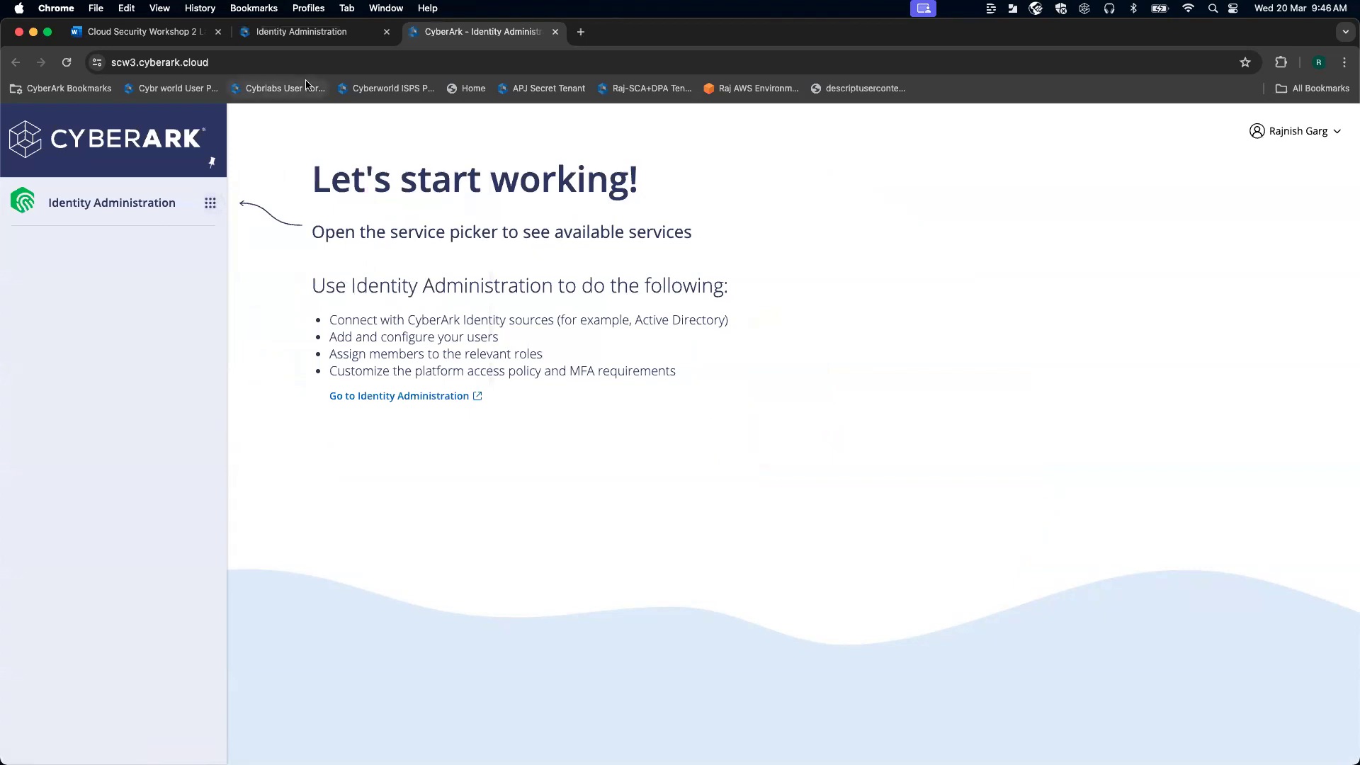
# Step: Switch to the Word lab guide and read on past the DPA Admin example to Lab 2: Zero Standing Privilege Access to AWS Consoles
pyautogui.click(179, 33)
pyautogui.scroll(-3, 629, 420)
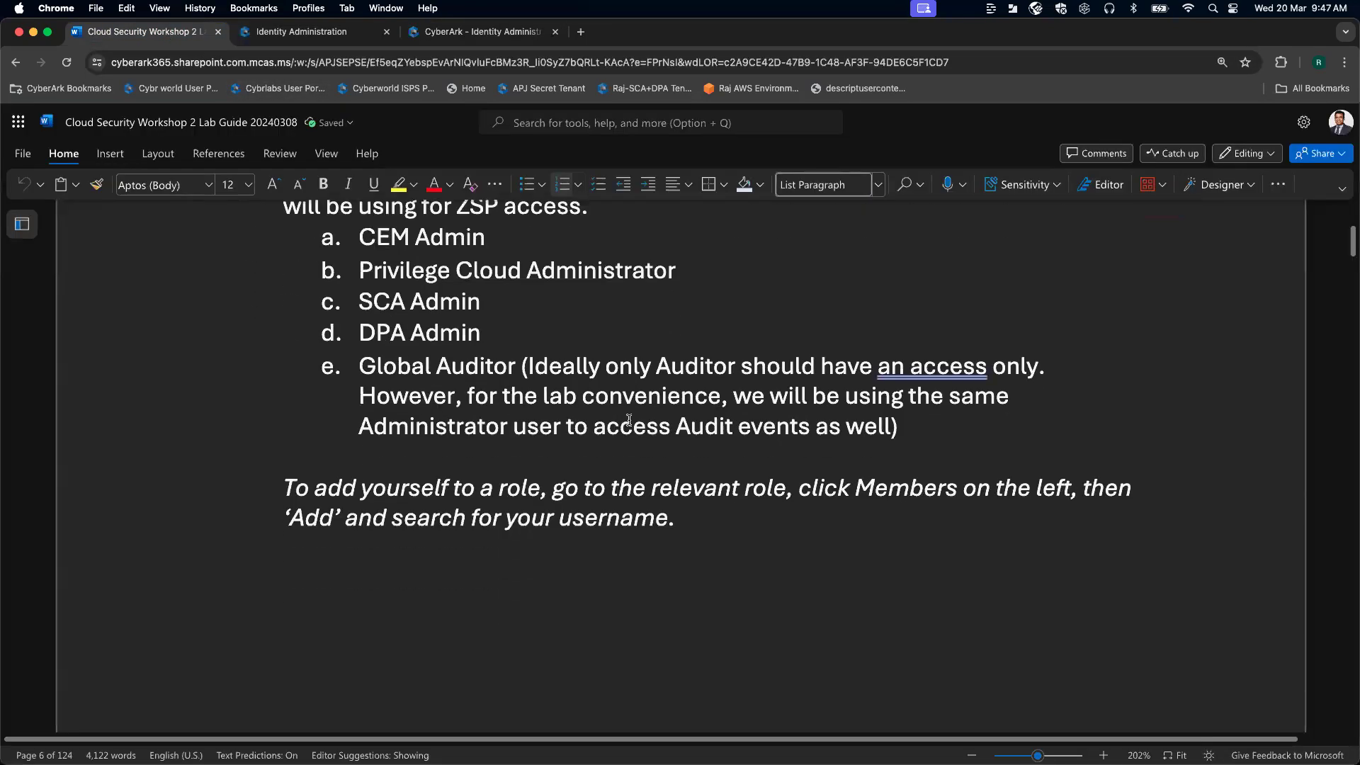
pyautogui.scroll(-10, 629, 420)
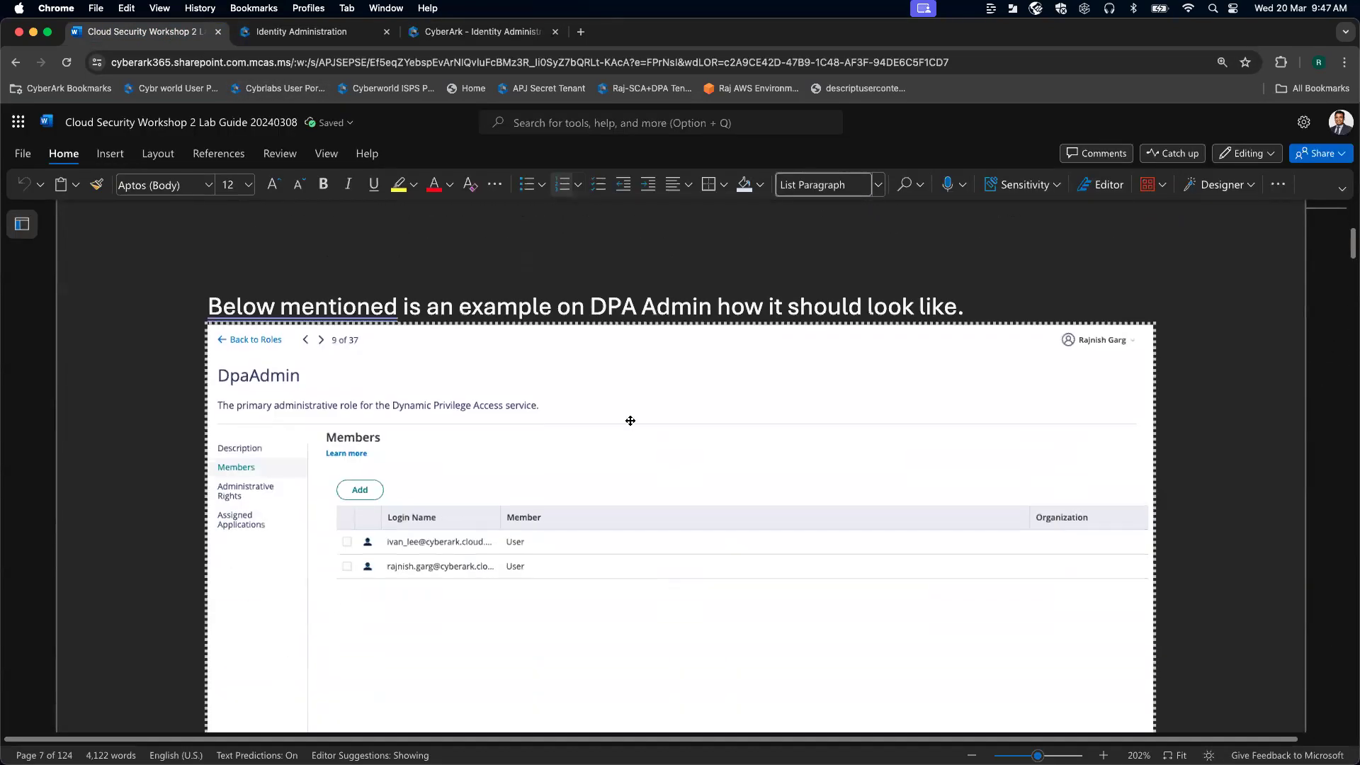
pyautogui.scroll(-3, 630, 420)
pyautogui.scroll(-8, 630, 421)
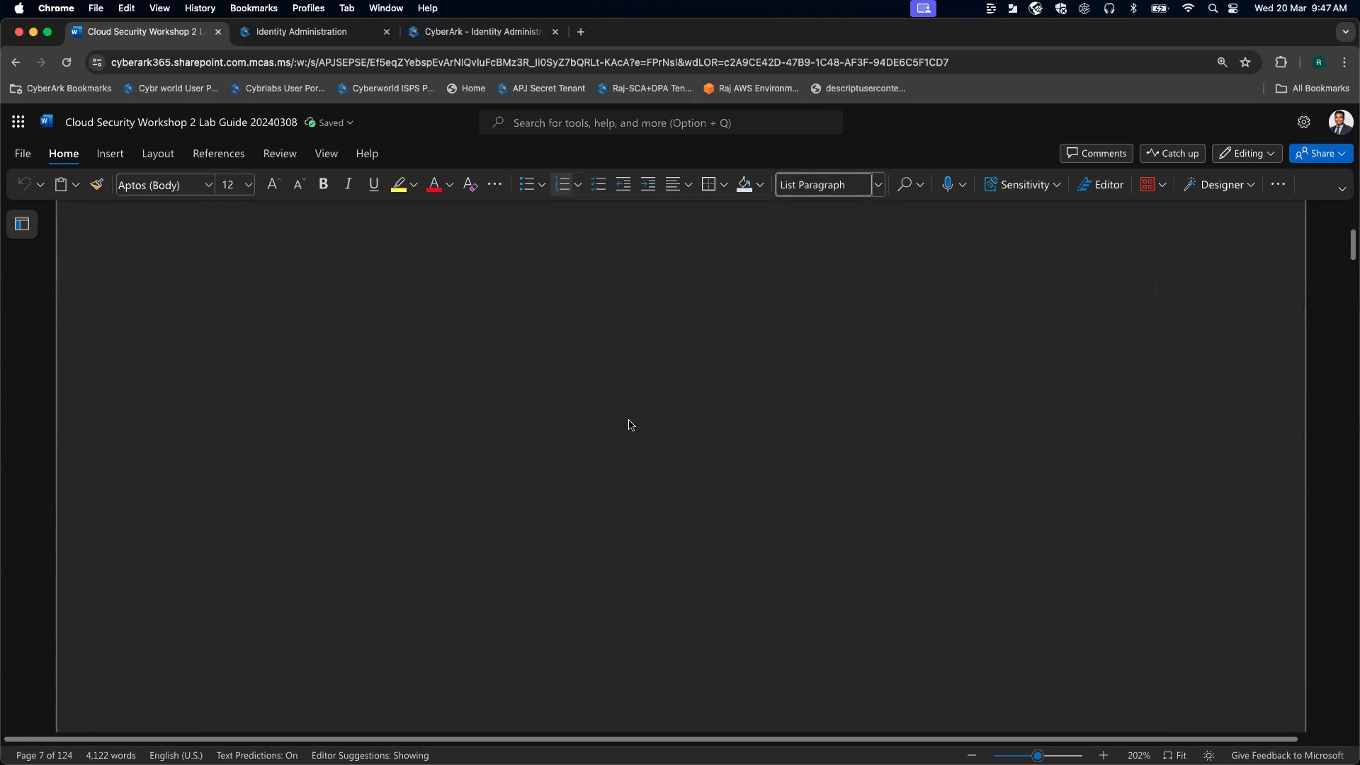
pyautogui.scroll(-8, 629, 424)
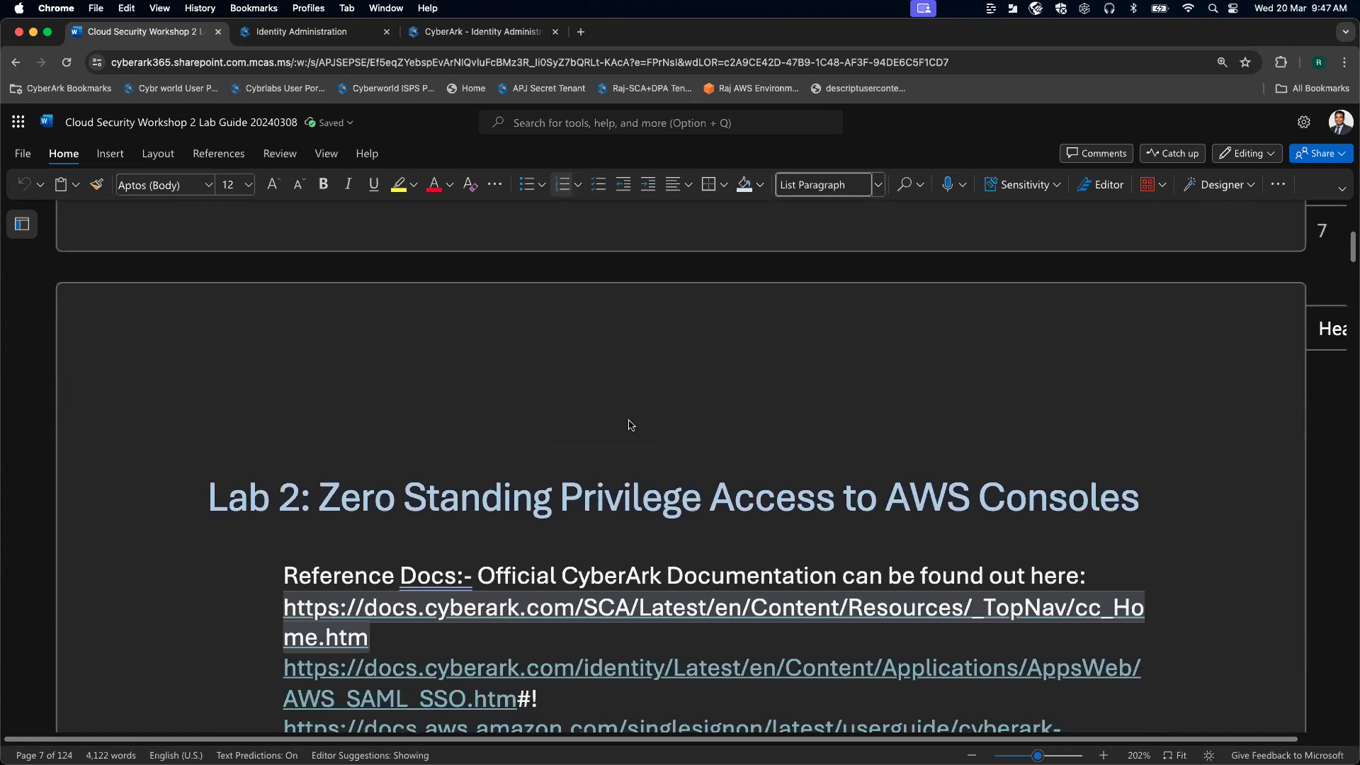
pyautogui.scroll(10, 630, 424)
pyautogui.scroll(-8, 630, 423)
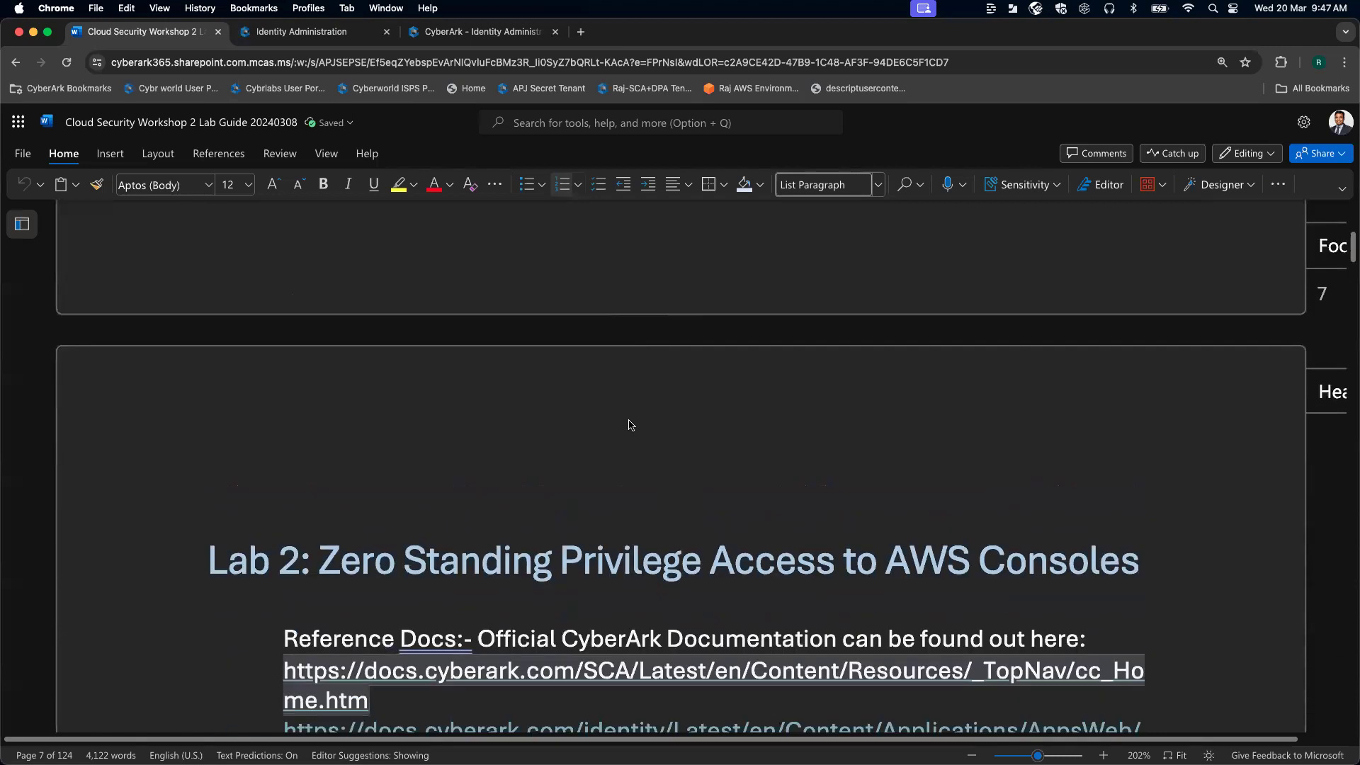
pyautogui.scroll(-2, 630, 425)
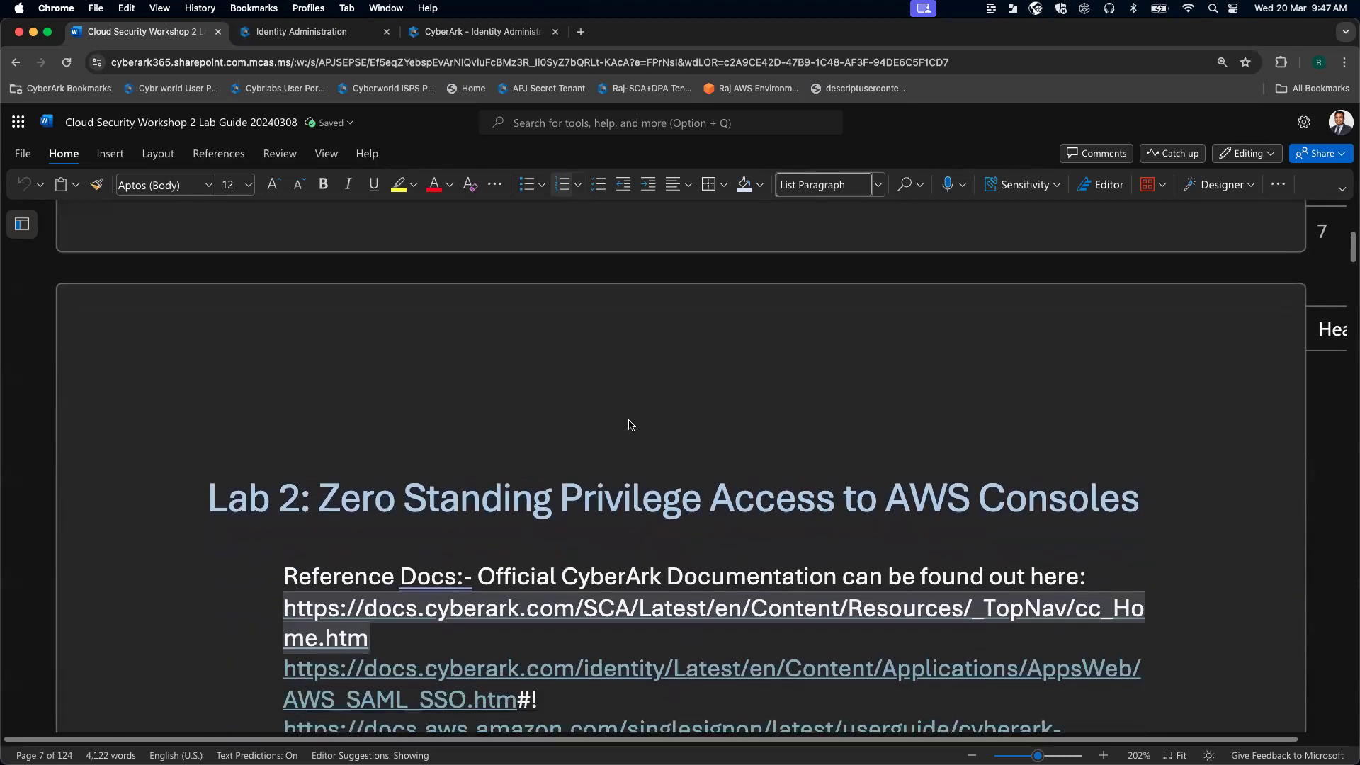
pyautogui.scroll(-1, 629, 423)
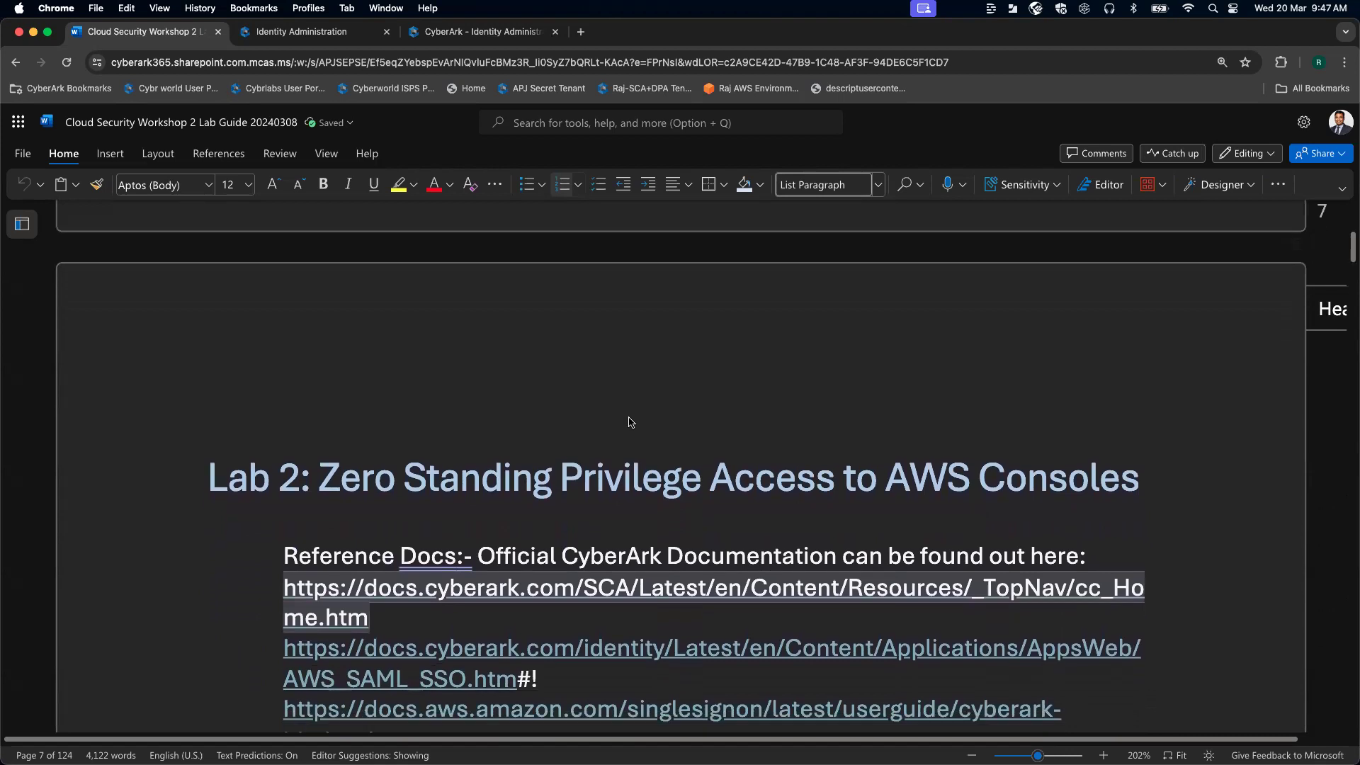
pyautogui.scroll(-2, 630, 420)
pyautogui.scroll(-3, 629, 419)
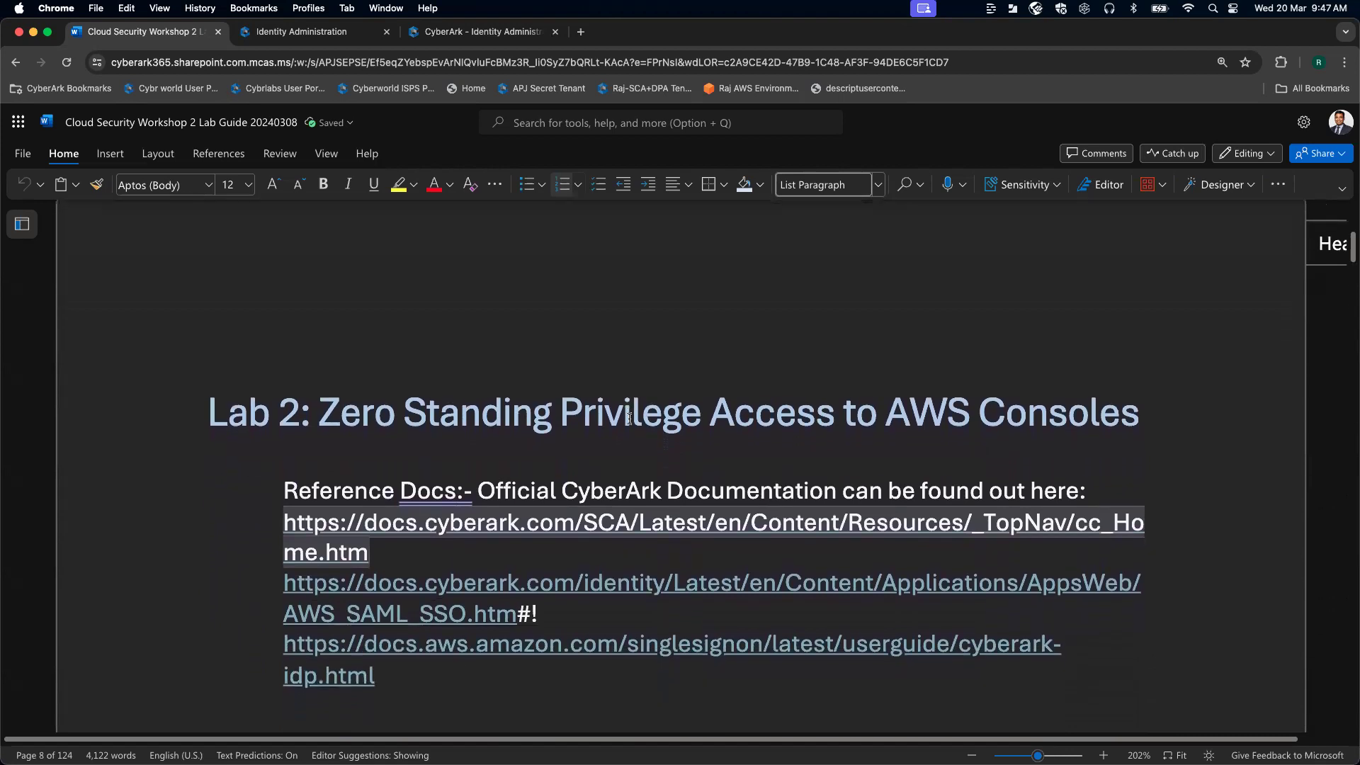